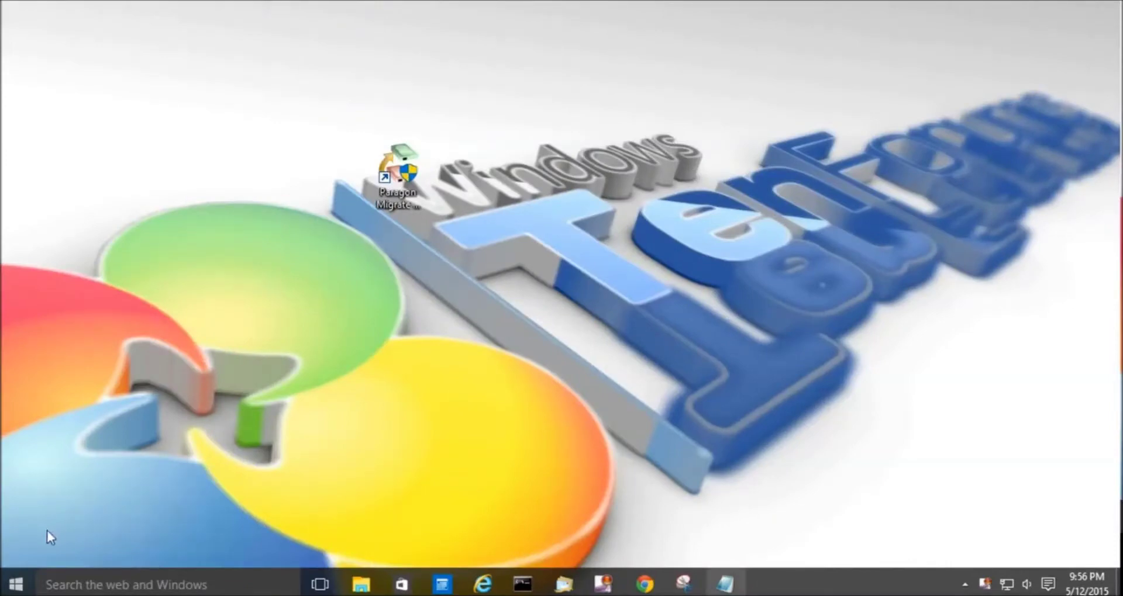
Open the Start menu from the taskbar Start button
click(14, 585)
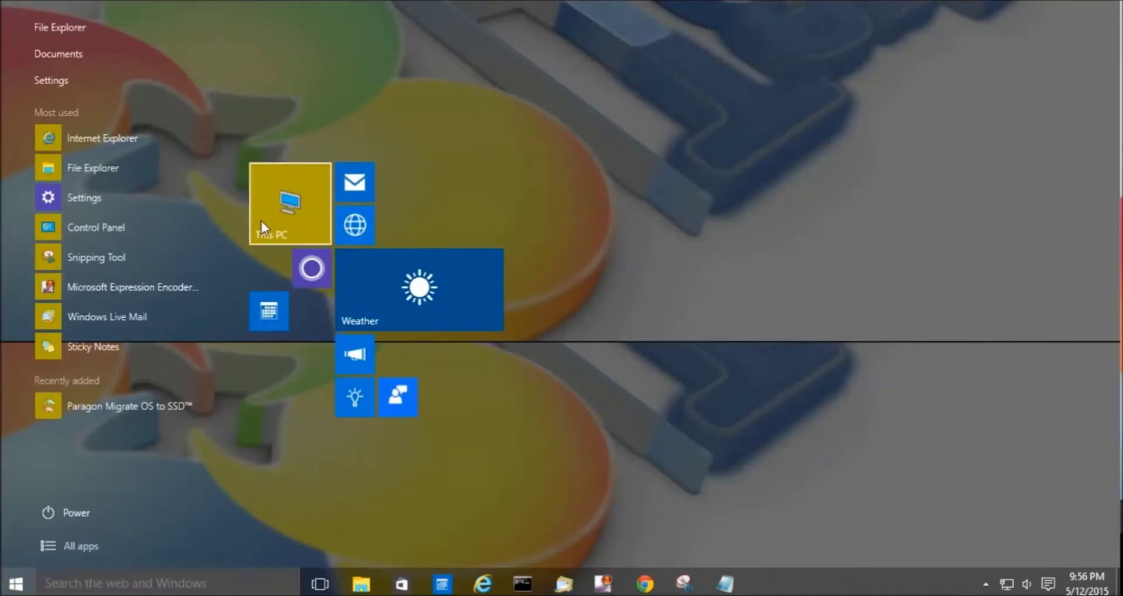
Review the drives under This PC, noting the nearly empty Samsung 840 Pro (G:), then close Explorer
click(261, 220)
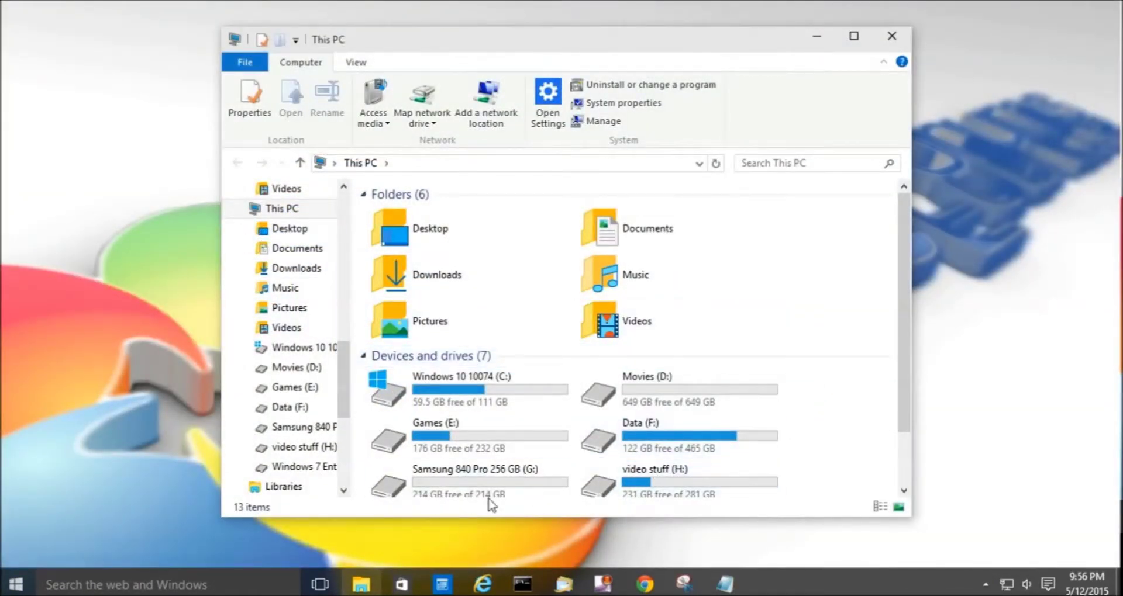
mouse_move(473, 481)
click(899, 37)
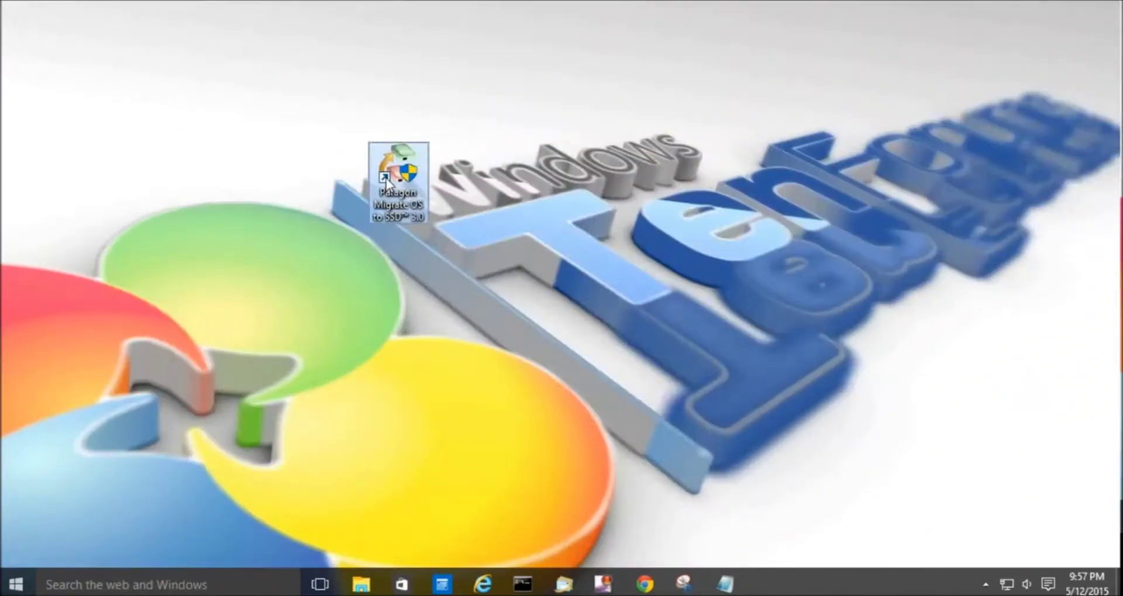
Get past the wizard's welcome page and pick Windows 10 10074 (C:) as the source system
click(626, 314)
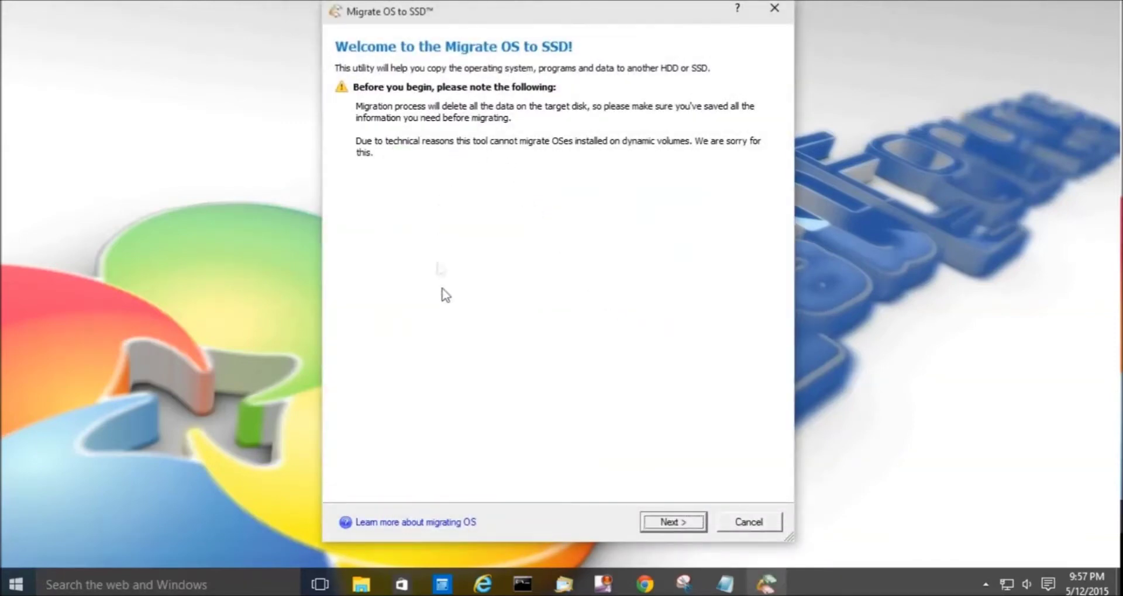
click(685, 525)
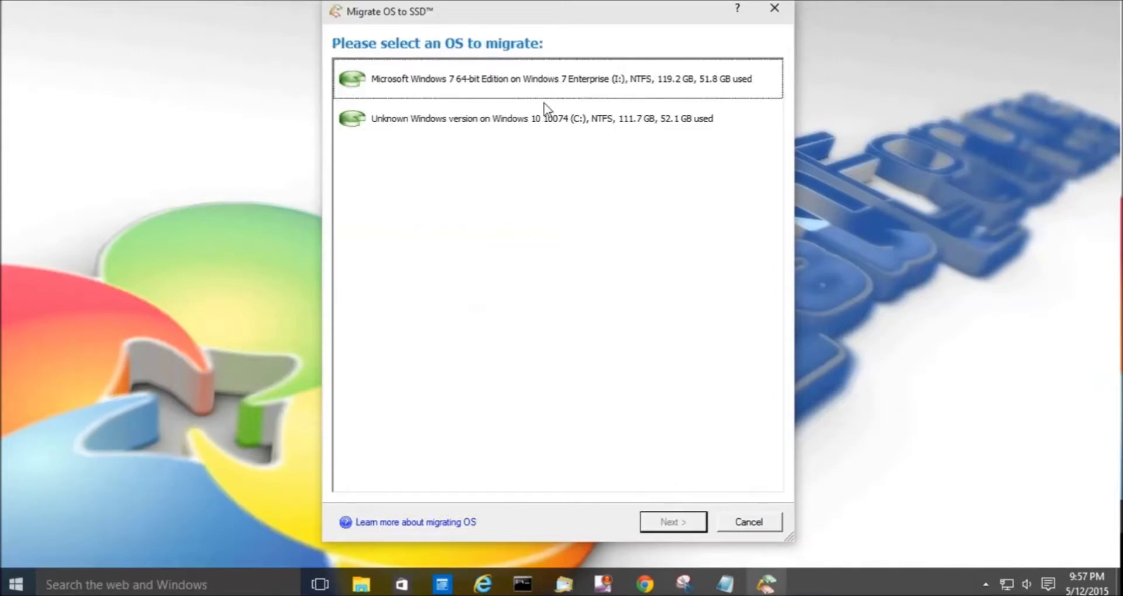
click(472, 120)
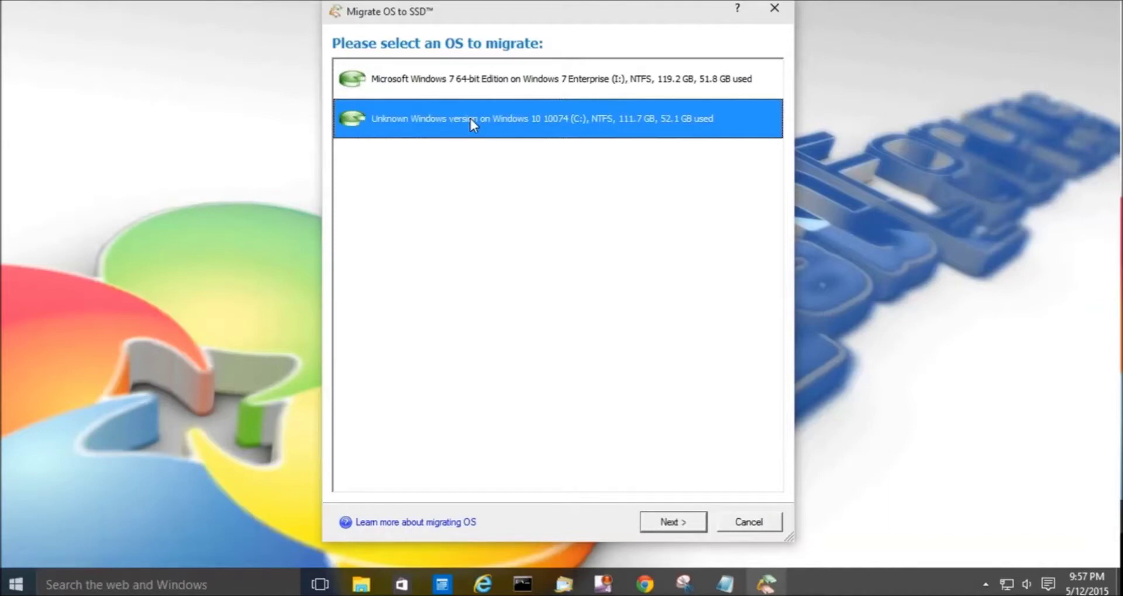
click(677, 524)
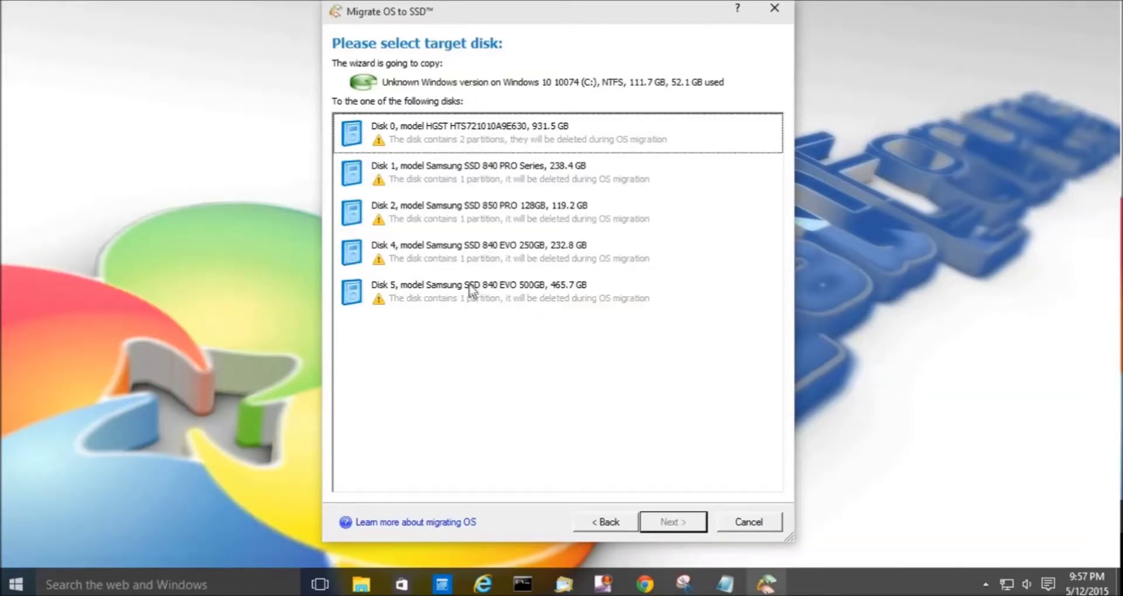
Choose Disk 1, the 238.4 GB Samsung SSD 840 PRO, as the migration target
click(449, 170)
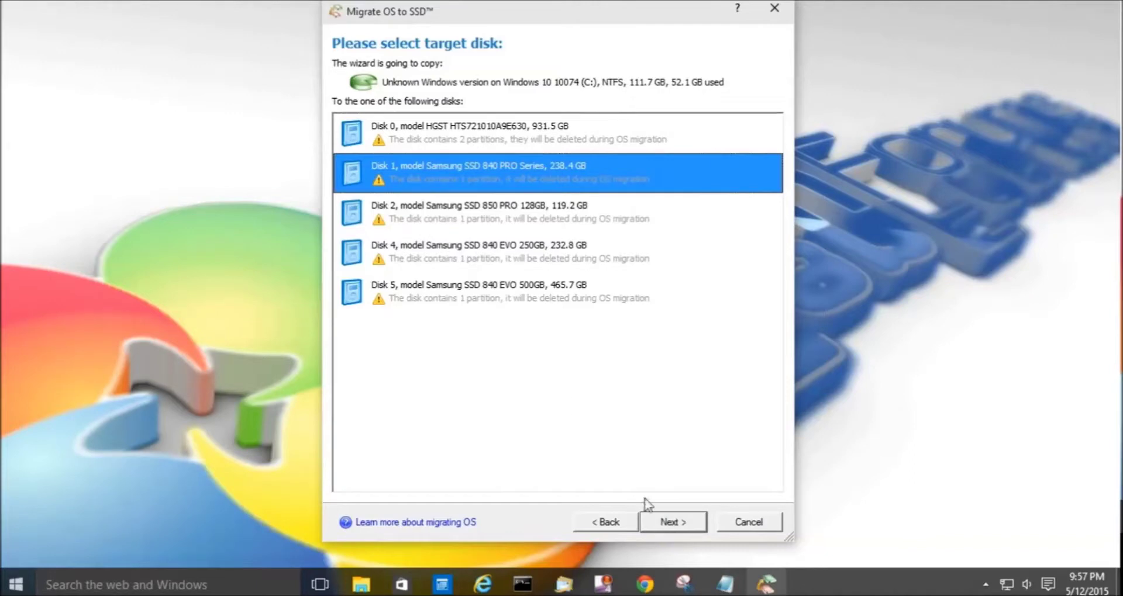
click(665, 523)
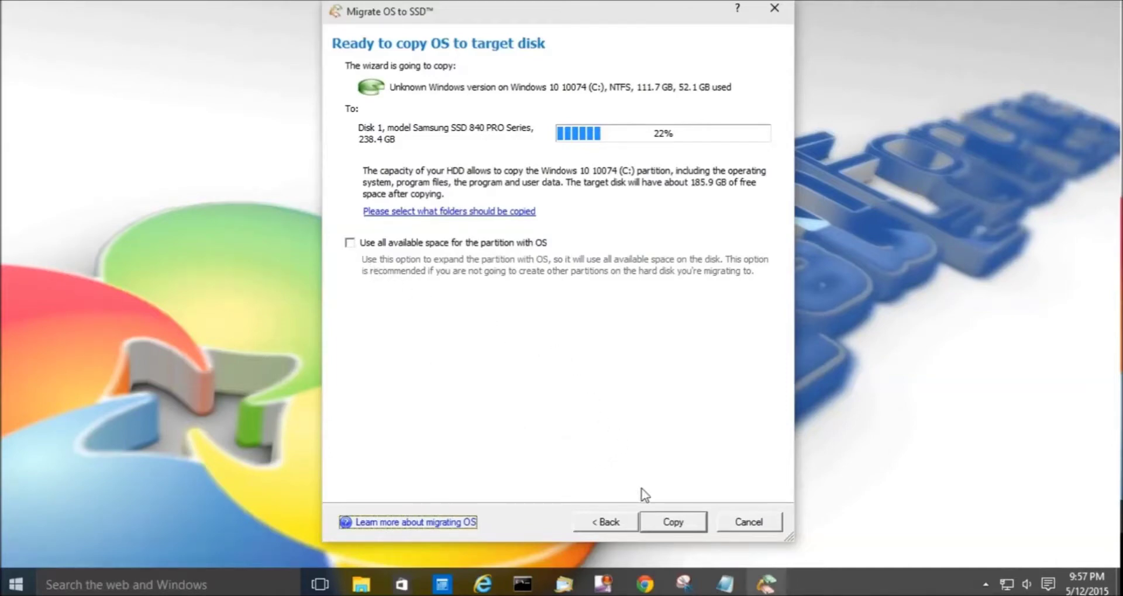
Migrate Windows 10 (C:) onto Disk 1, approving the target-disk format, and close the finished wizard
click(660, 522)
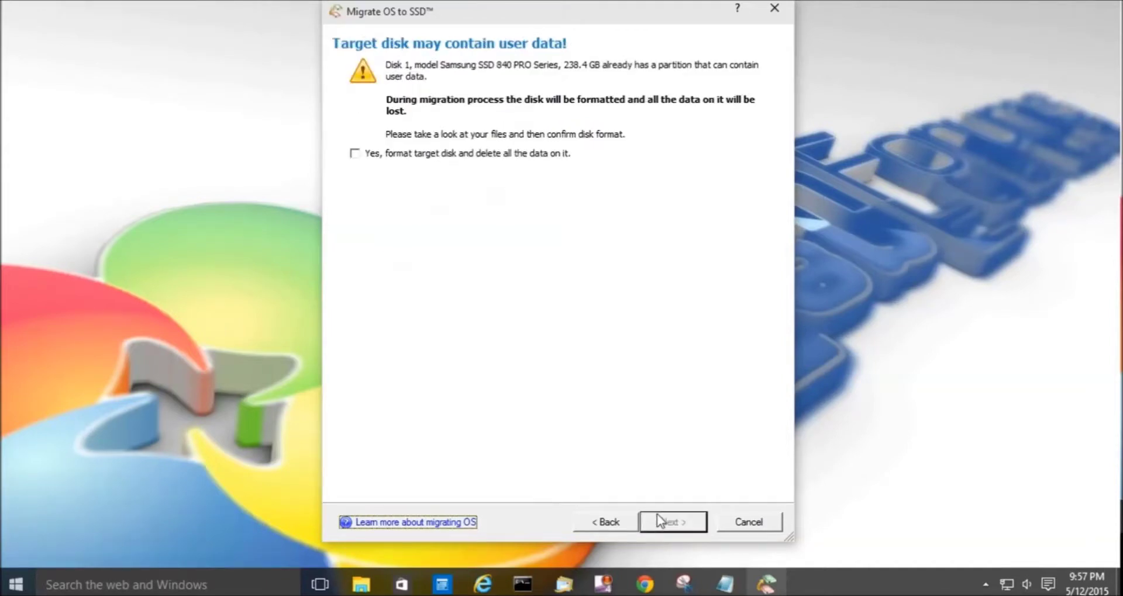
click(355, 154)
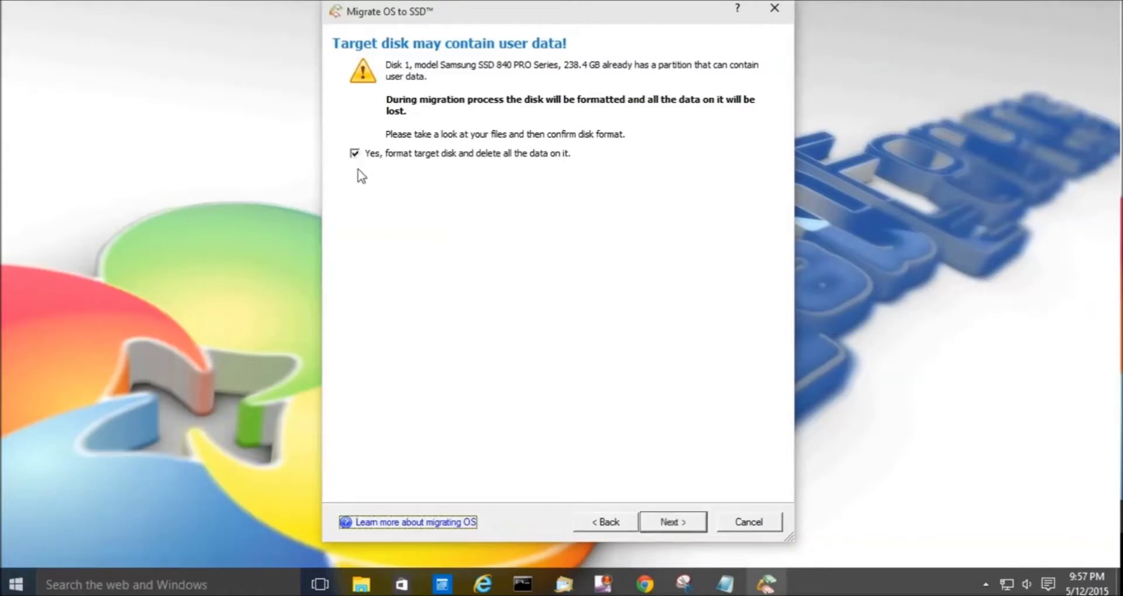
click(667, 523)
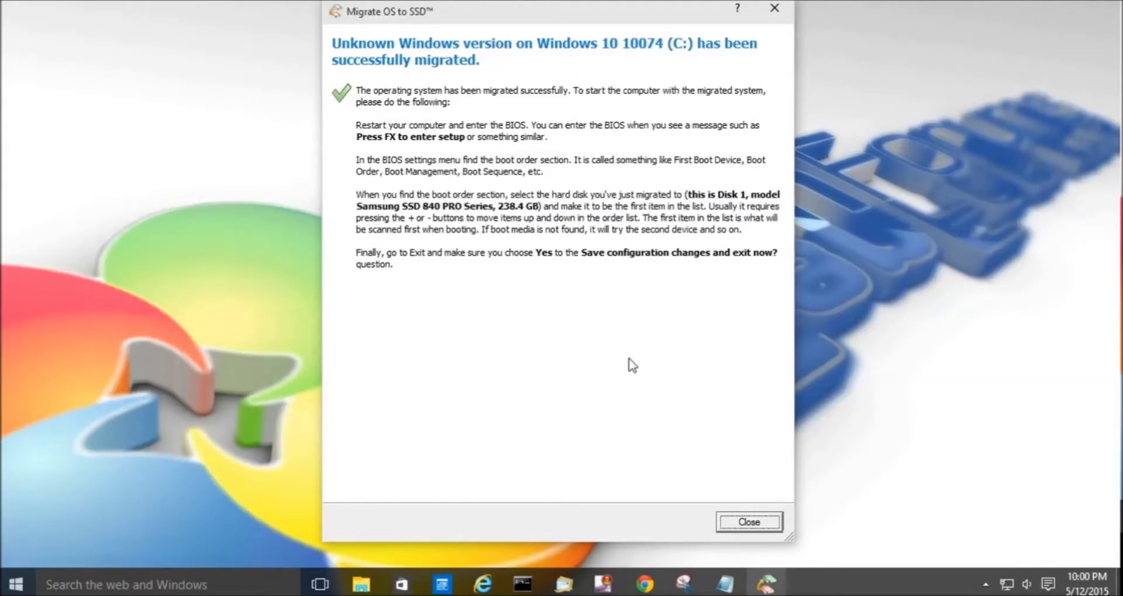
click(738, 524)
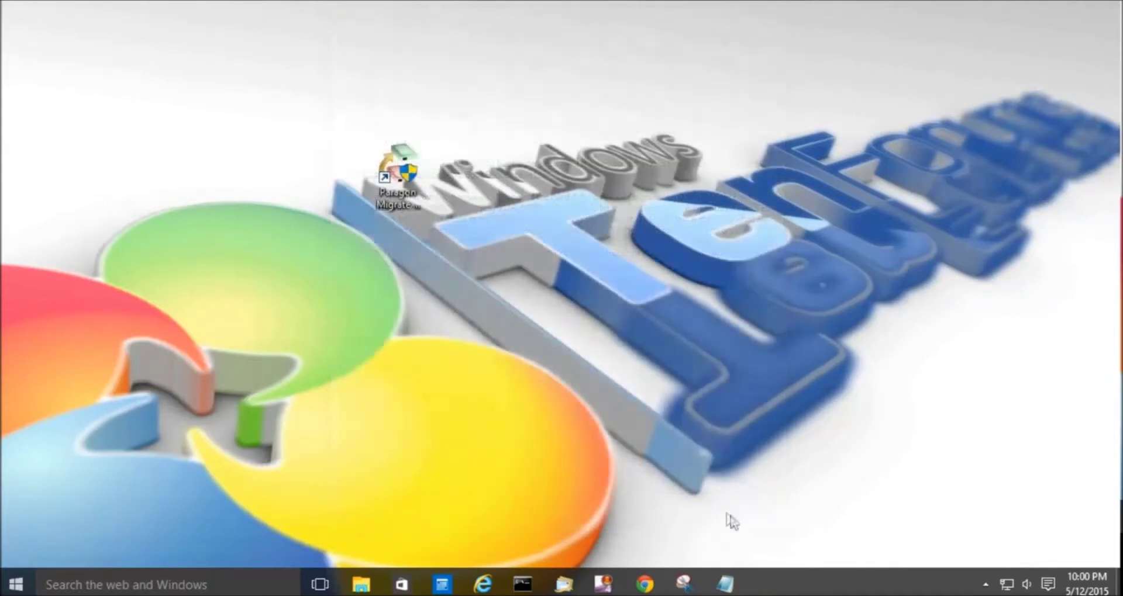
click(17, 583)
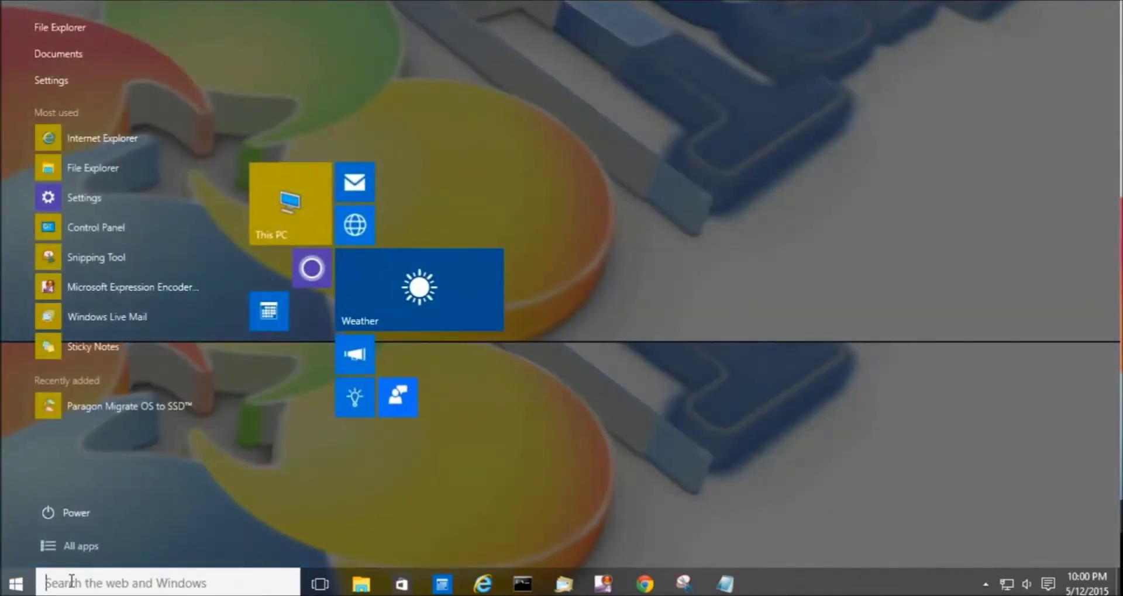
Search the Start menu for 'disk management' and launch Disk Management
click(51, 582)
text(di)
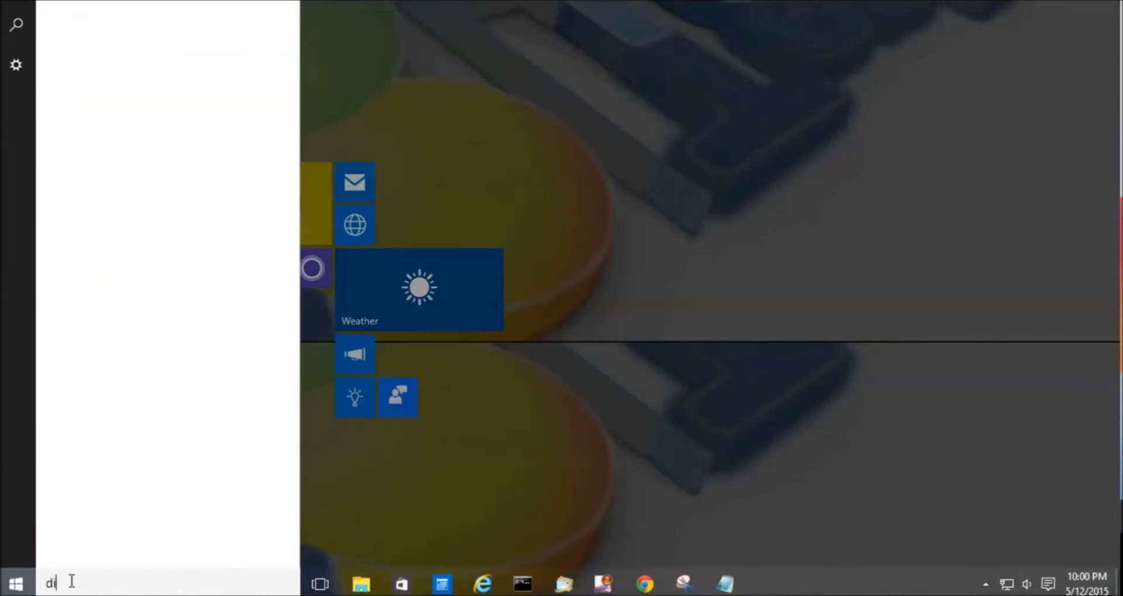
text(sk man)
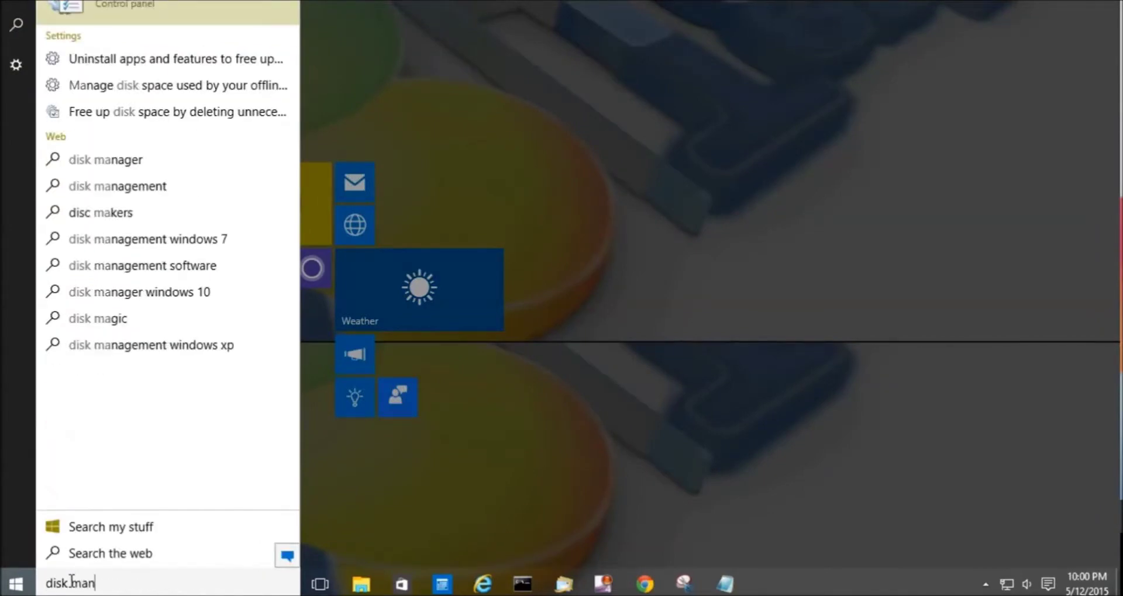
text(agem)
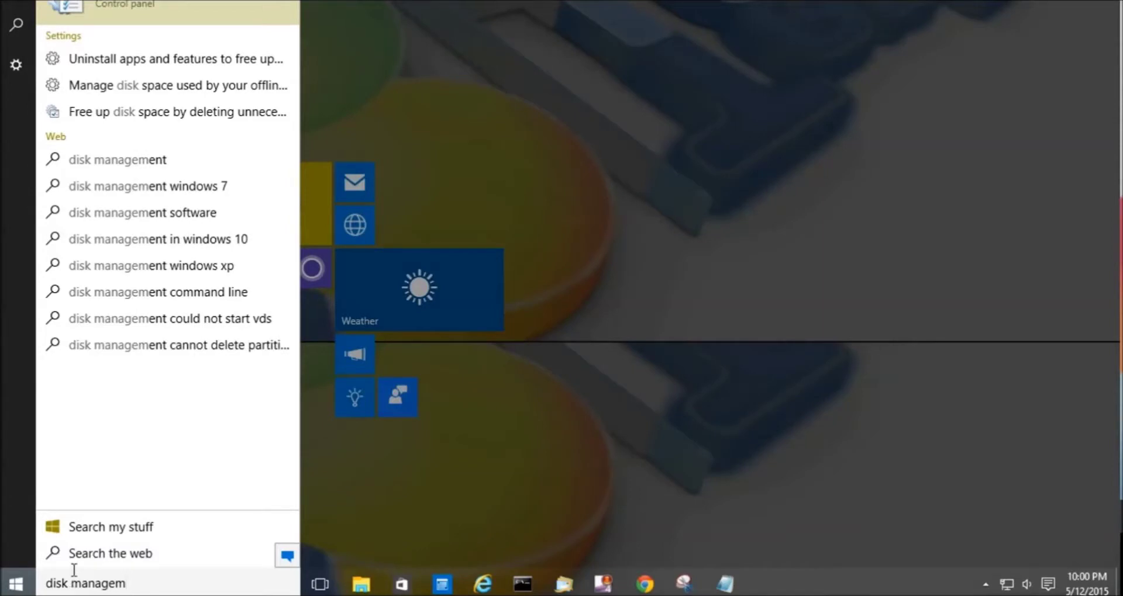
key(Escape)
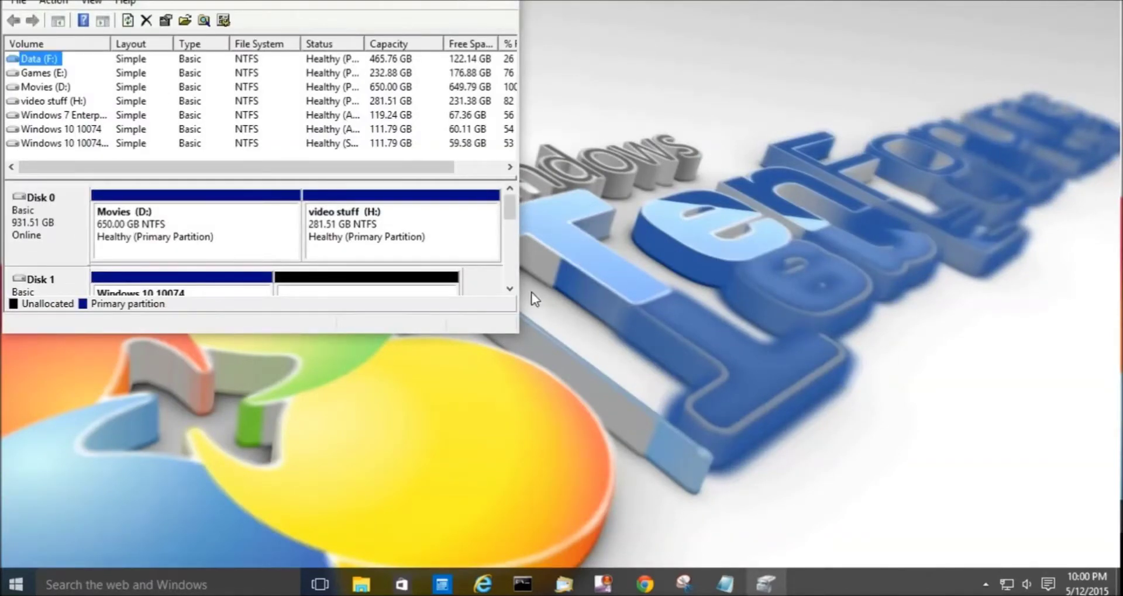
Add drive letter R to the cloned Windows 10 10074 partition on Disk 1, then close Disk Management
click(509, 288)
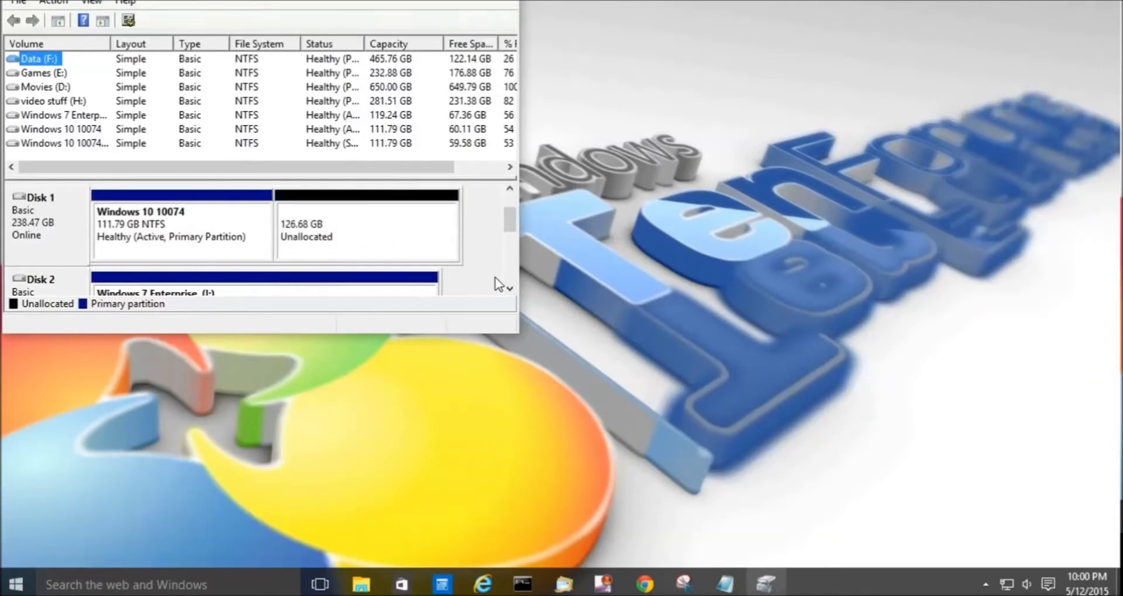
right_click(182, 219)
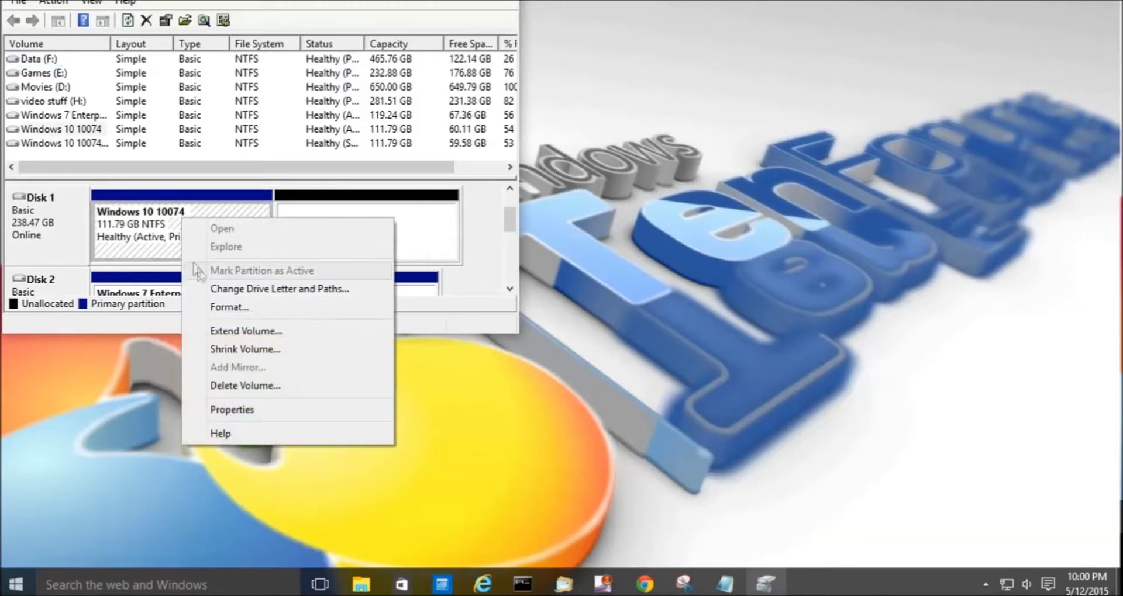
click(216, 288)
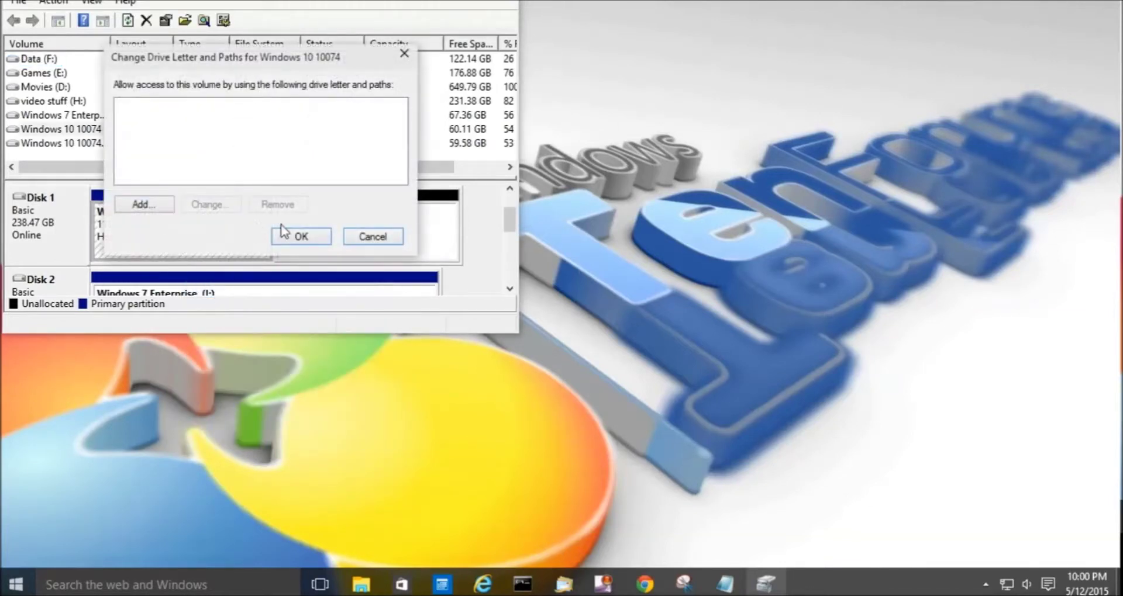
click(160, 207)
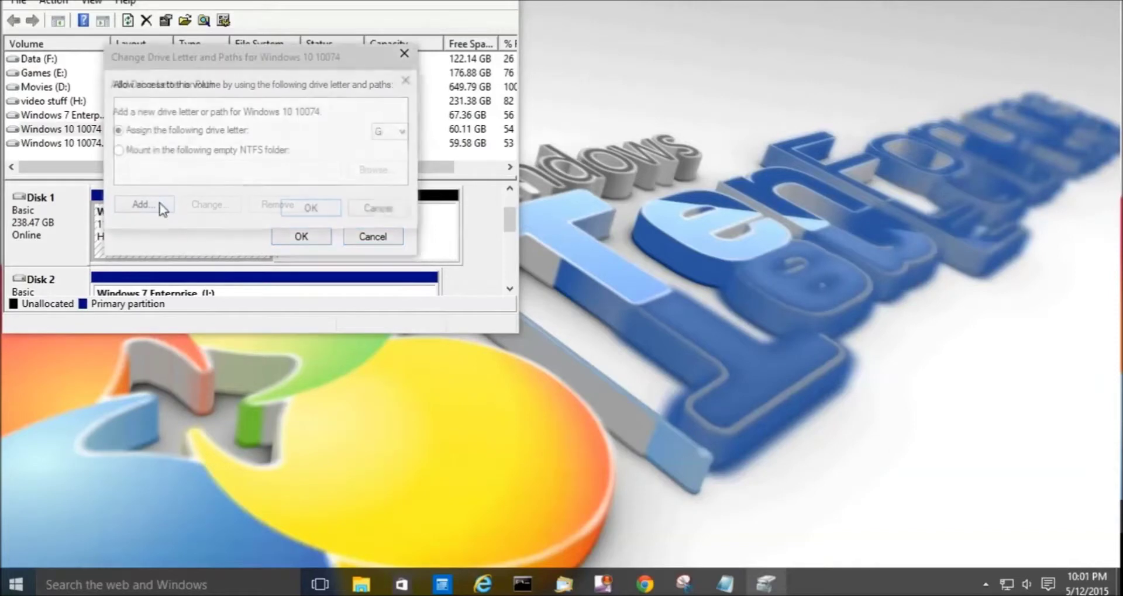
click(400, 134)
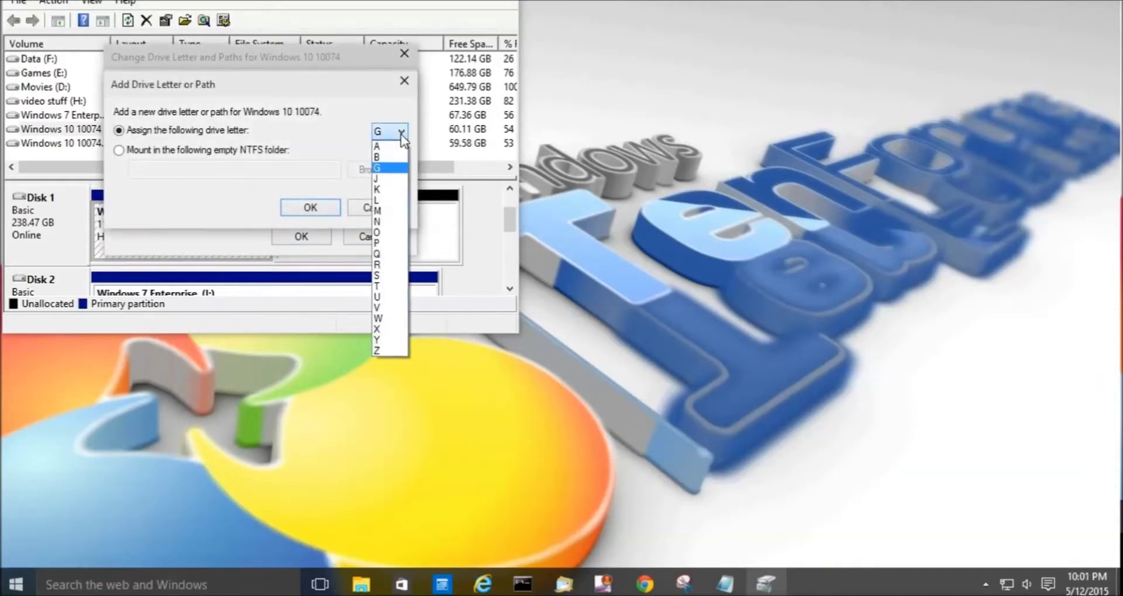
click(383, 266)
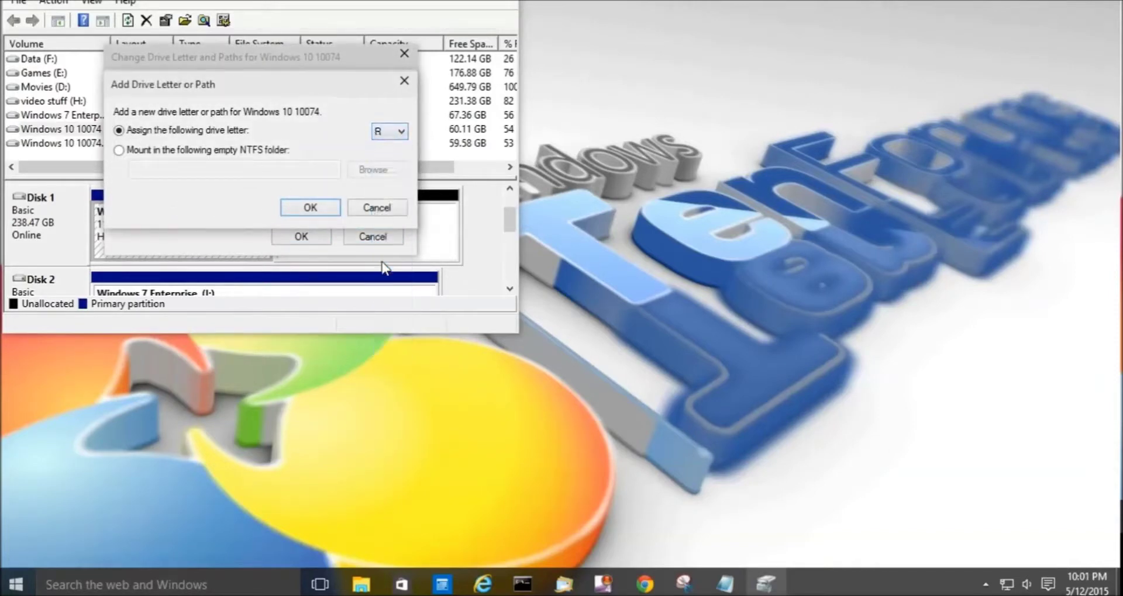
click(323, 208)
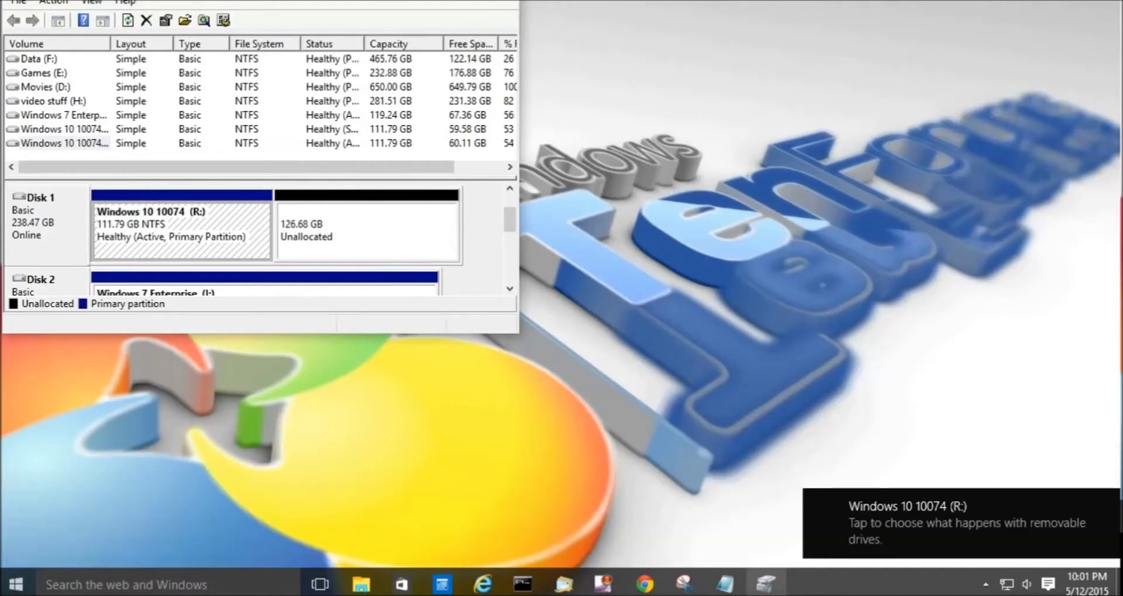
key(alt+F4)
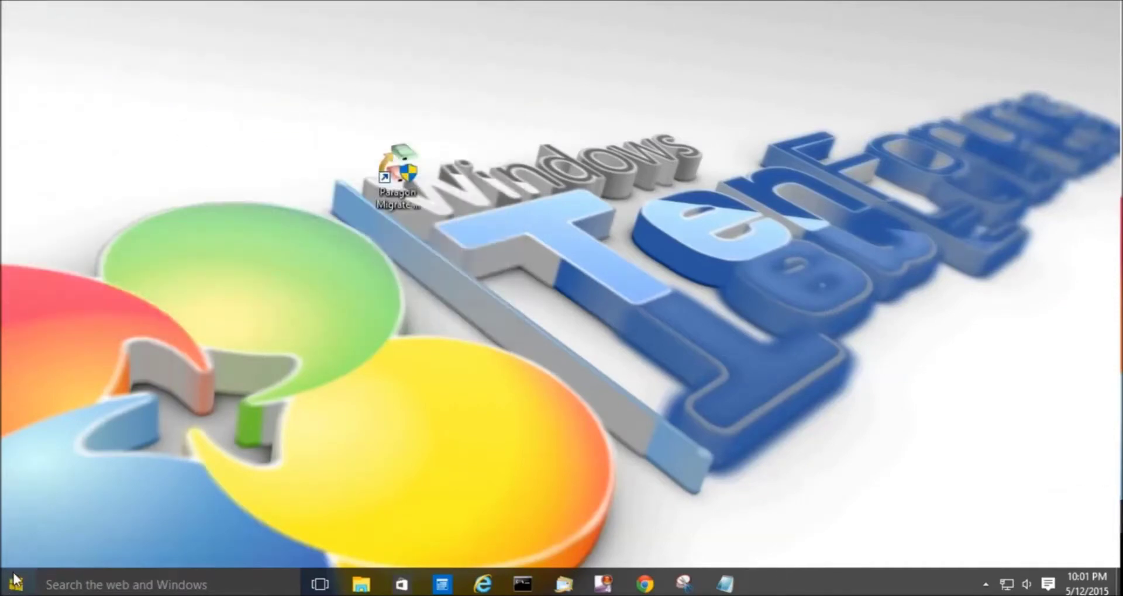
click(15, 583)
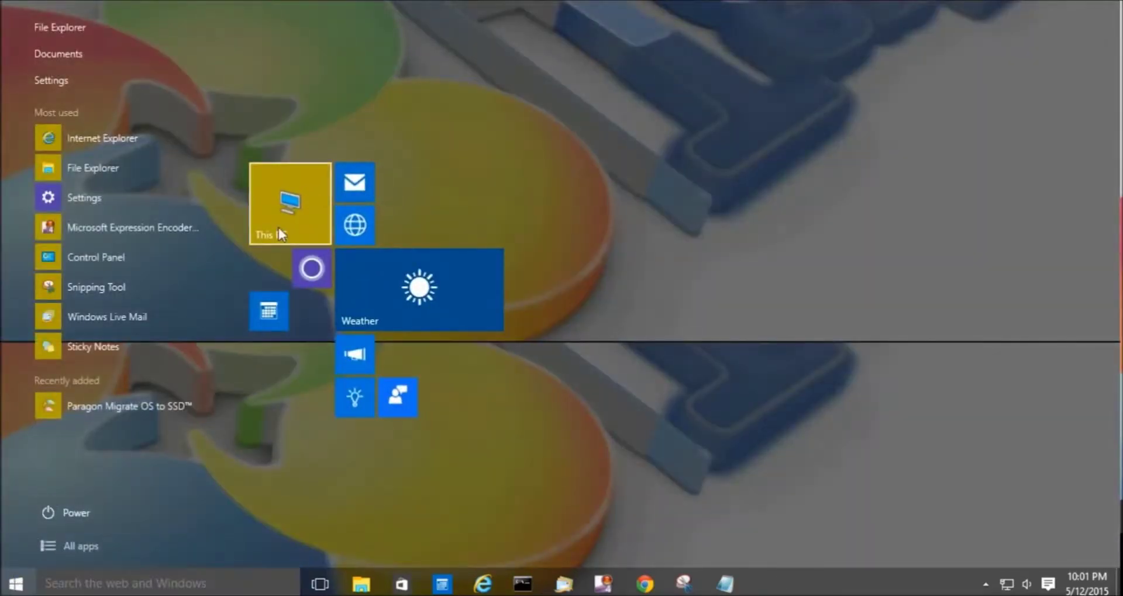
Rename the Windows 10 10074 (R:) drive to '10 Clone', granting administrator permission, then close This PC
click(290, 213)
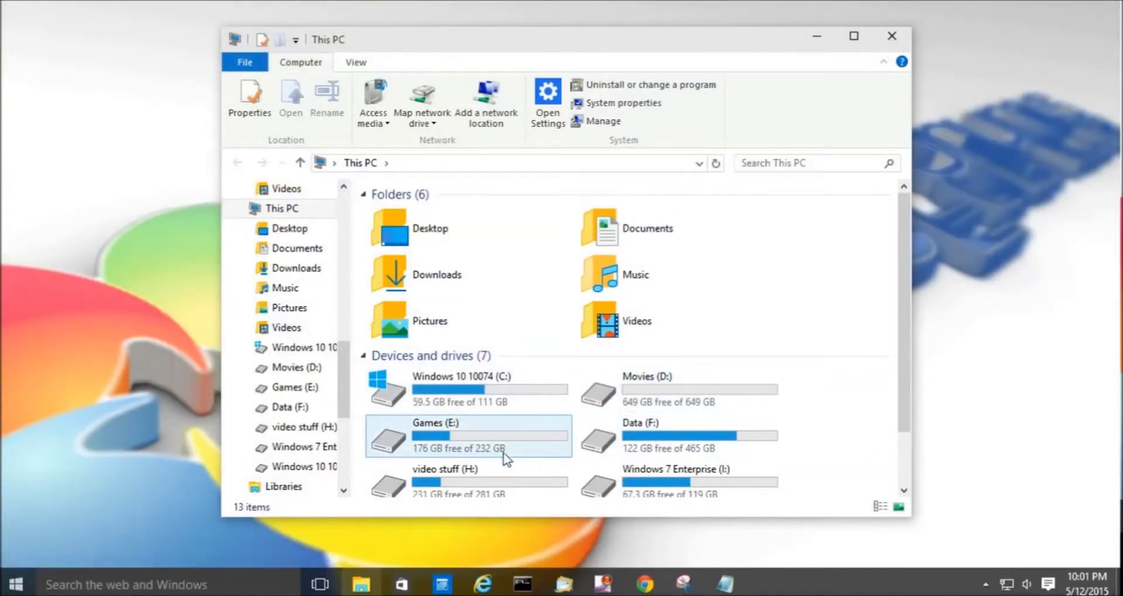
scroll(523, 451, down, 2)
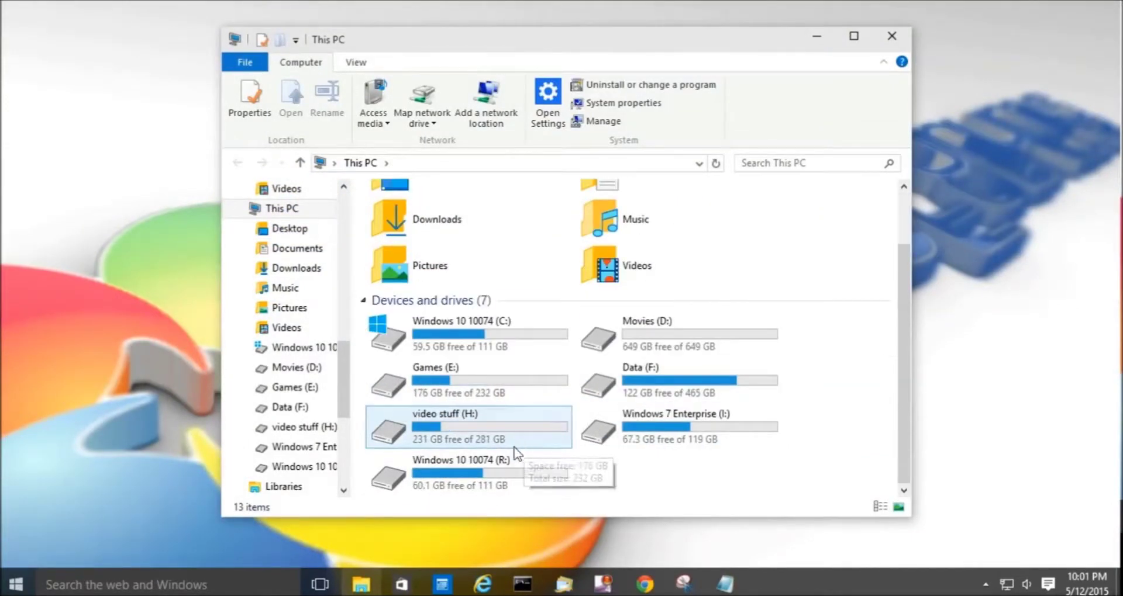
right_click(484, 472)
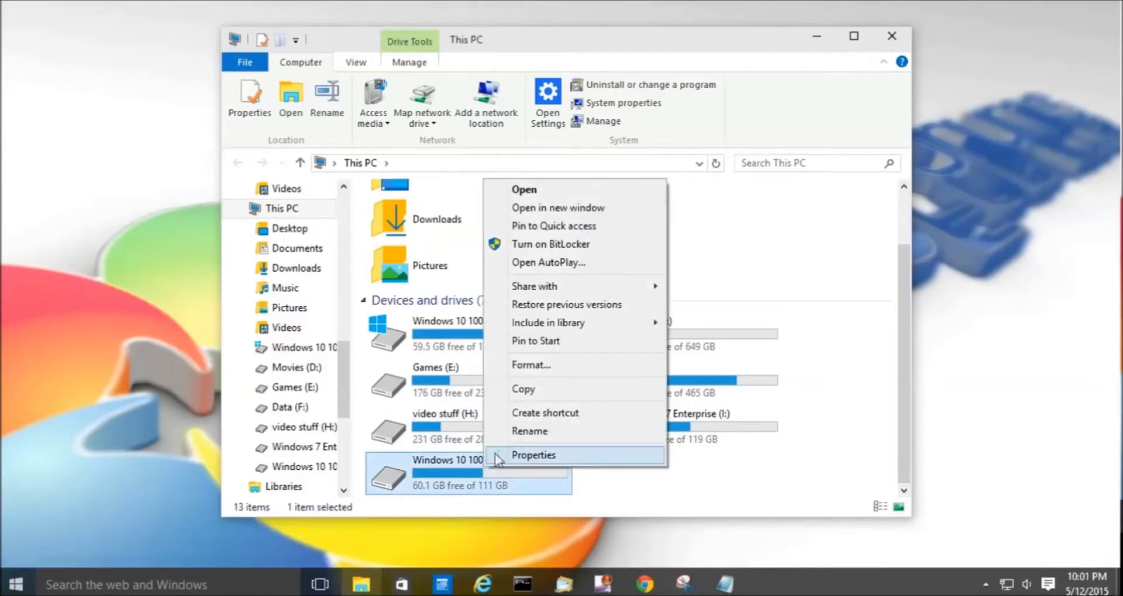
click(510, 432)
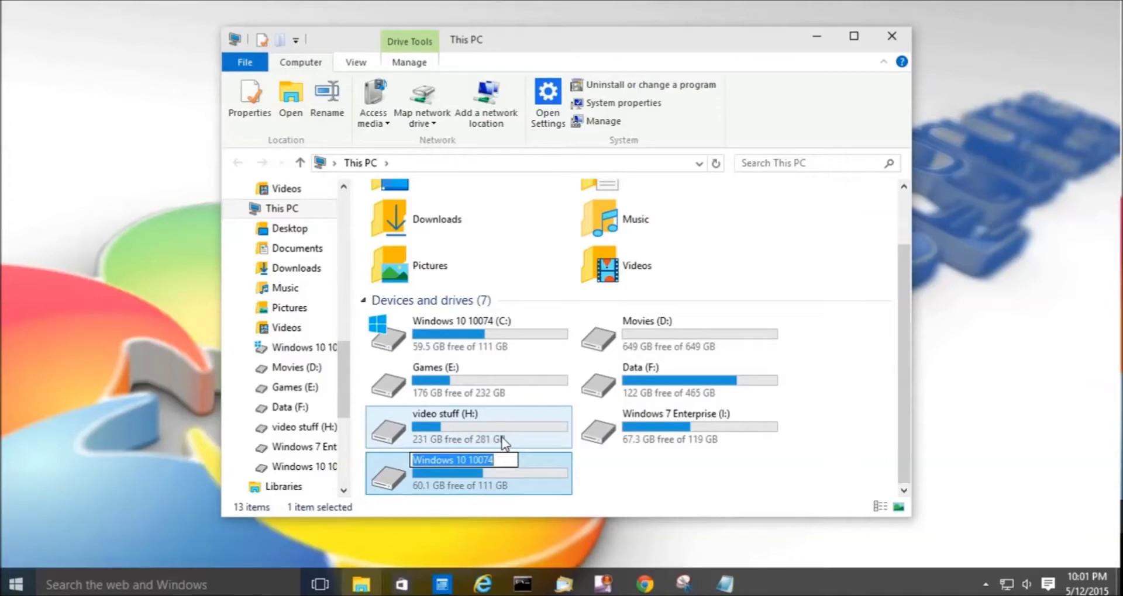
key(BackSpace)
text(1)
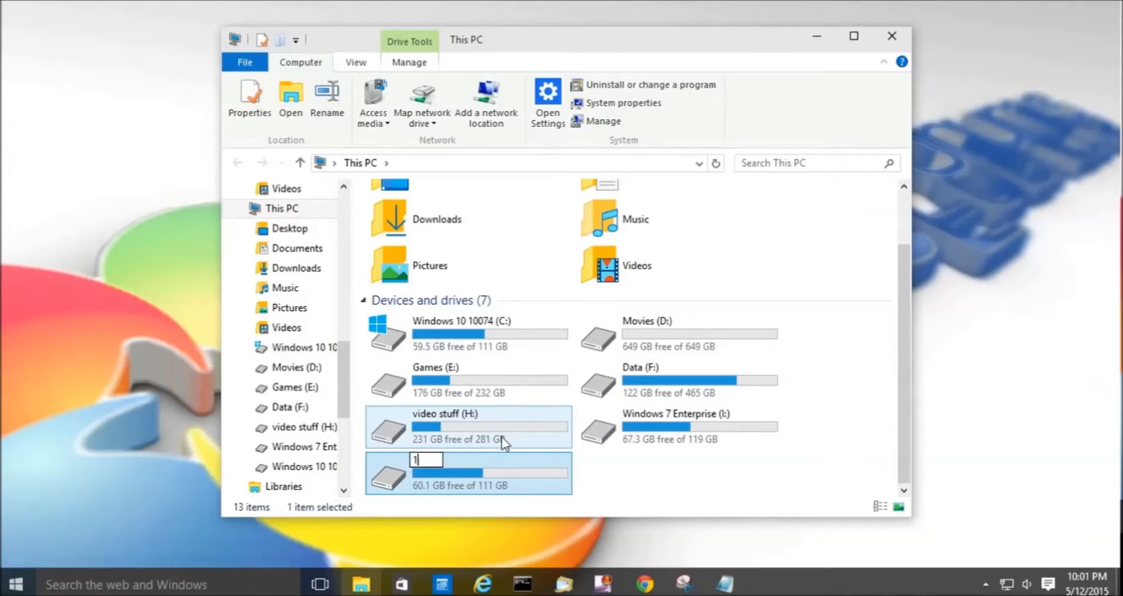
text(0 Cl)
text(one)
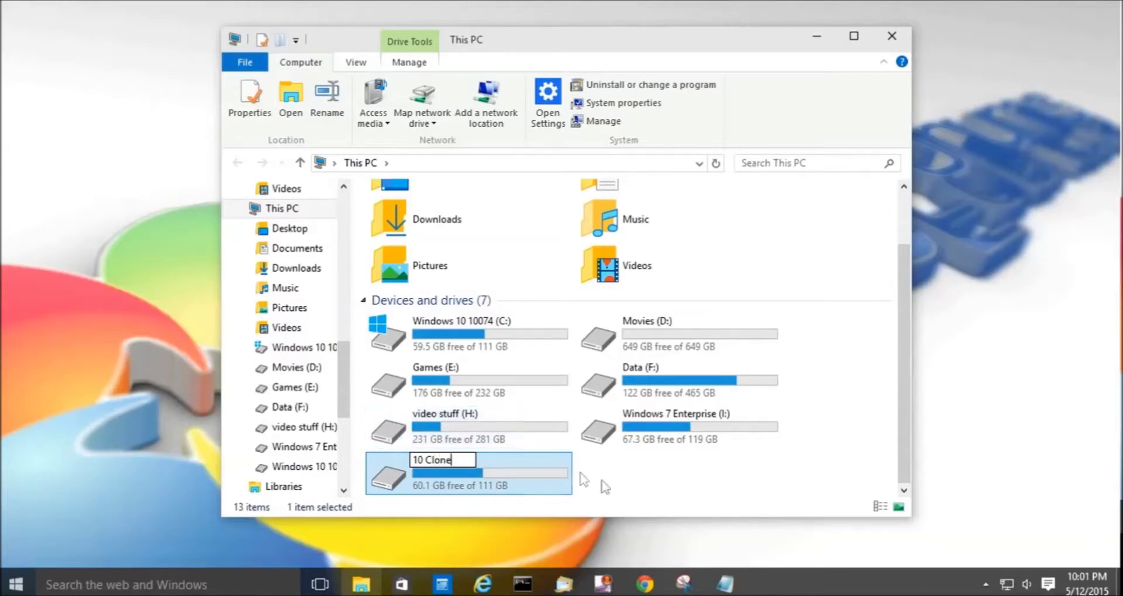
key(Return)
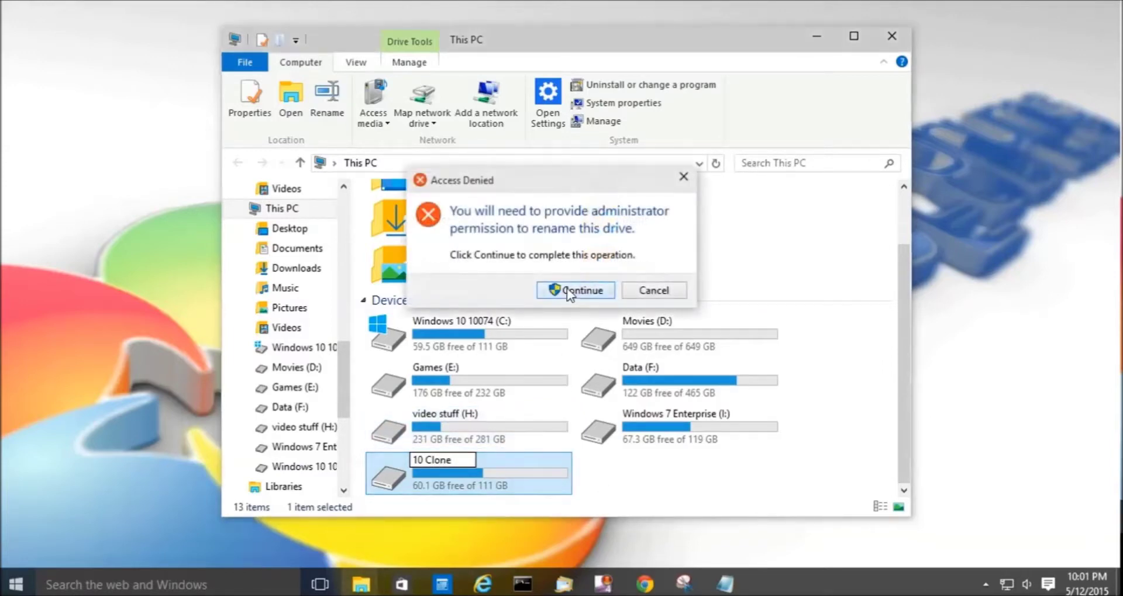
click(569, 292)
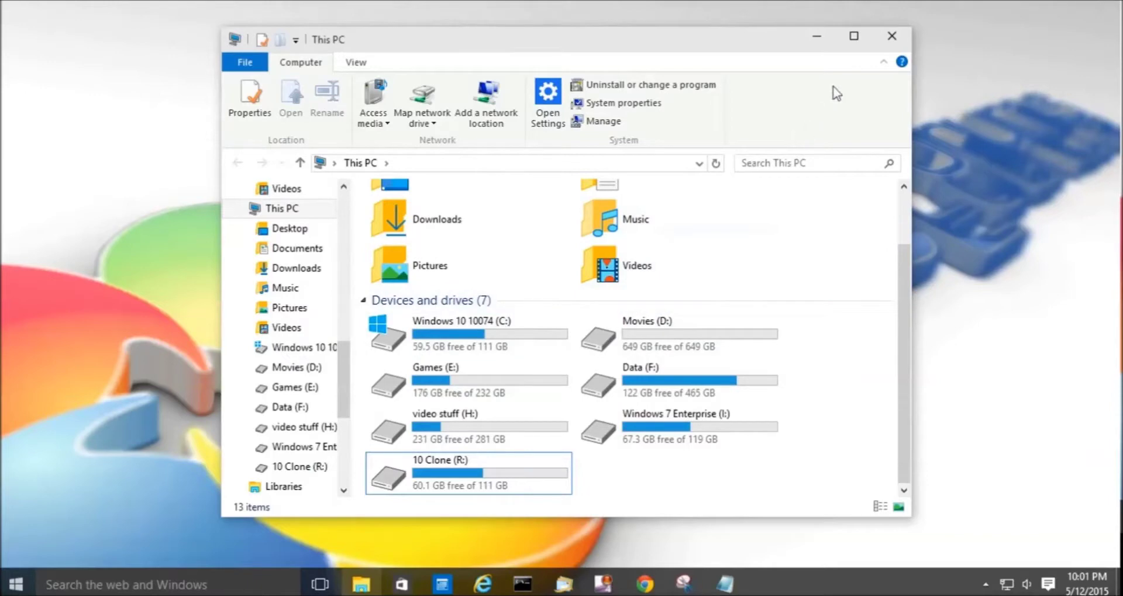
click(889, 38)
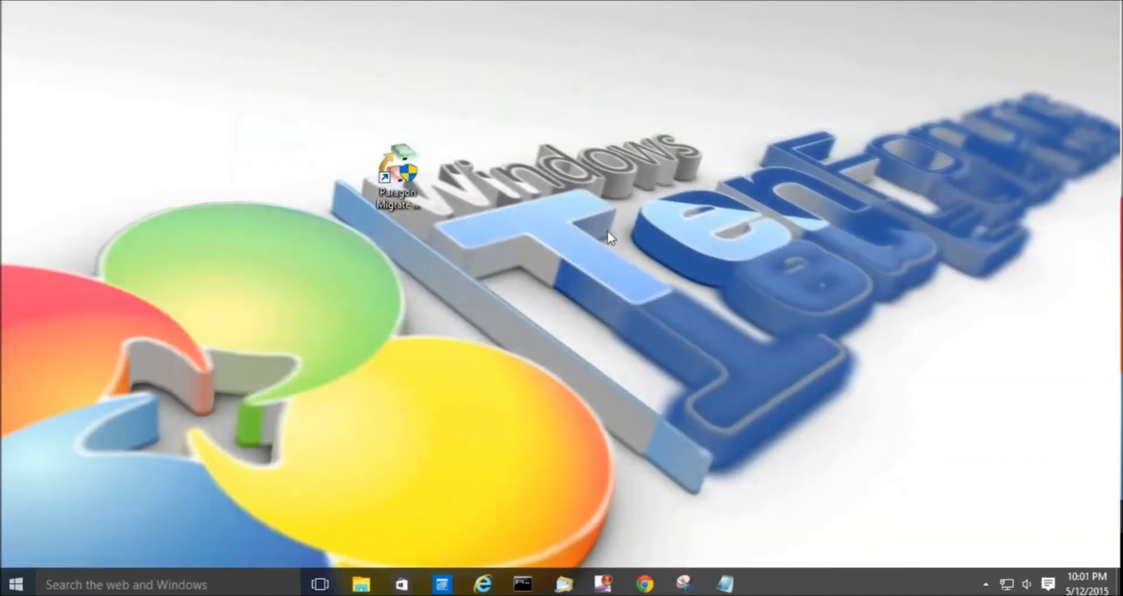
Bring up the Start button's power-user menu of system shortcuts
right_click(21, 586)
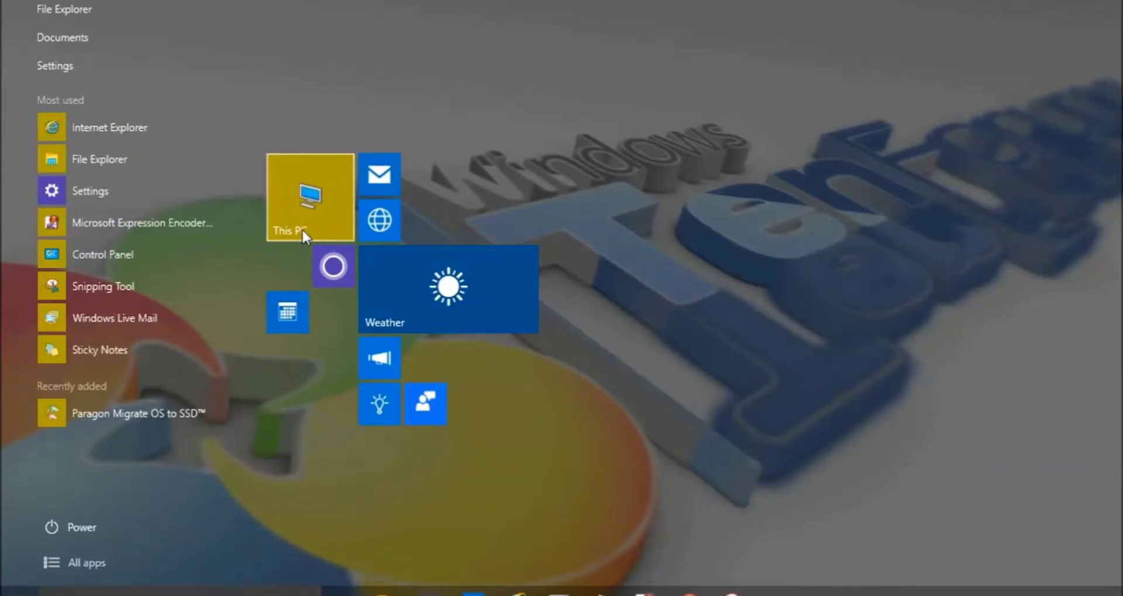
Open 10 Clone (C:) from This PC, check its Windows folders, then close it
click(302, 228)
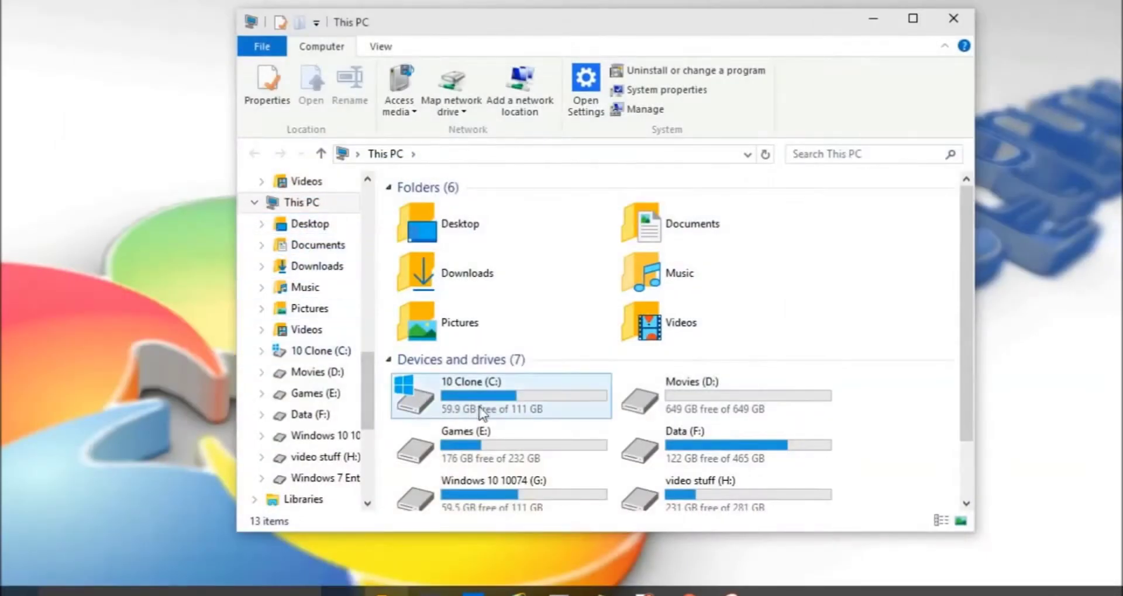
double_click(485, 403)
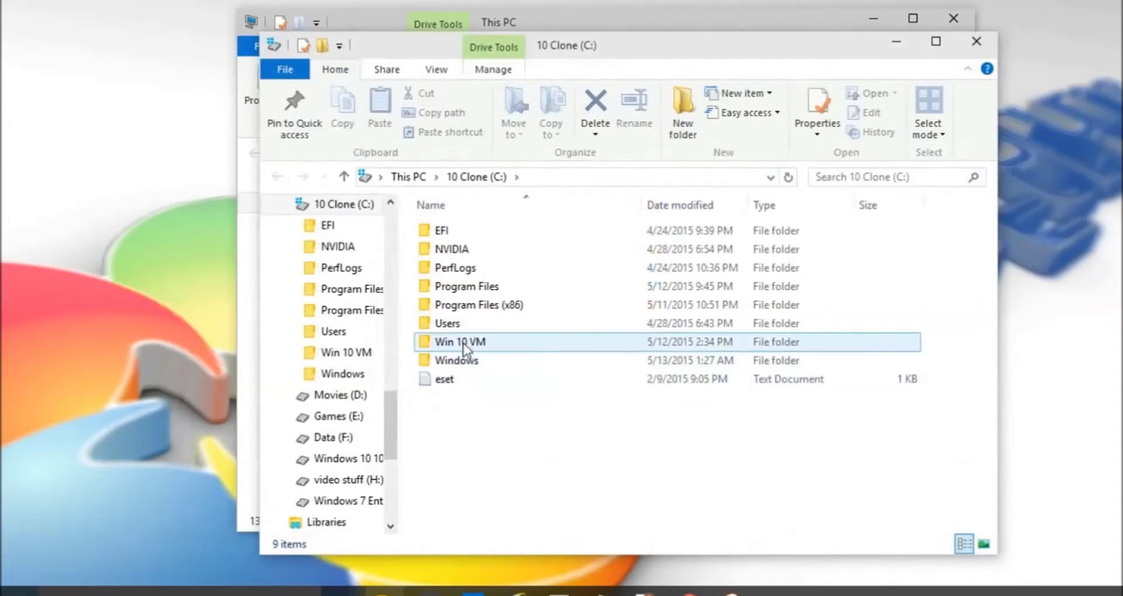
click(463, 343)
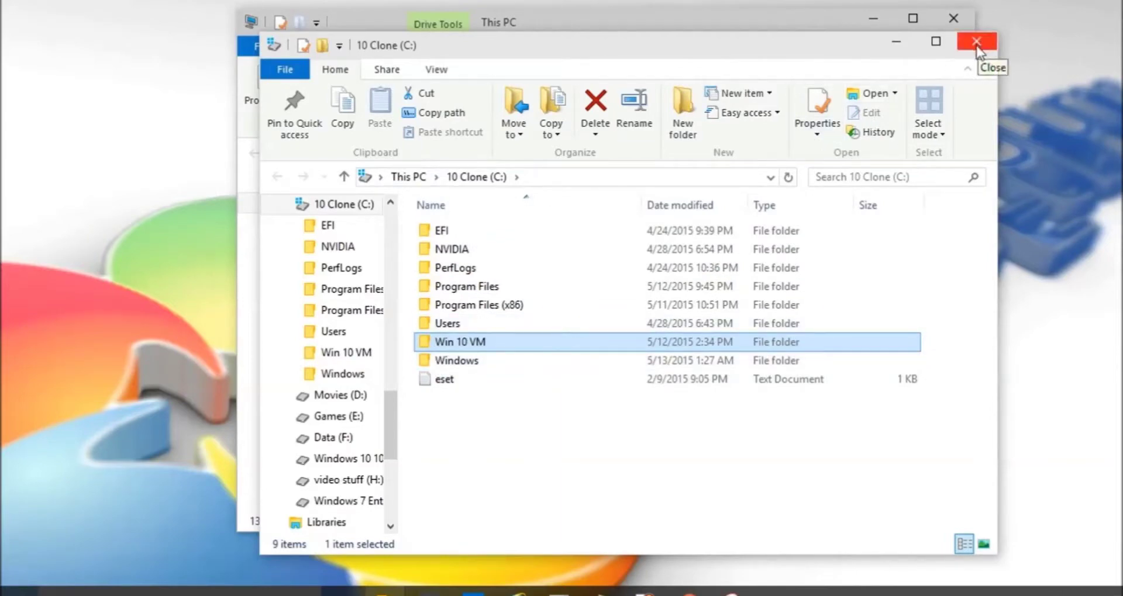
click(975, 46)
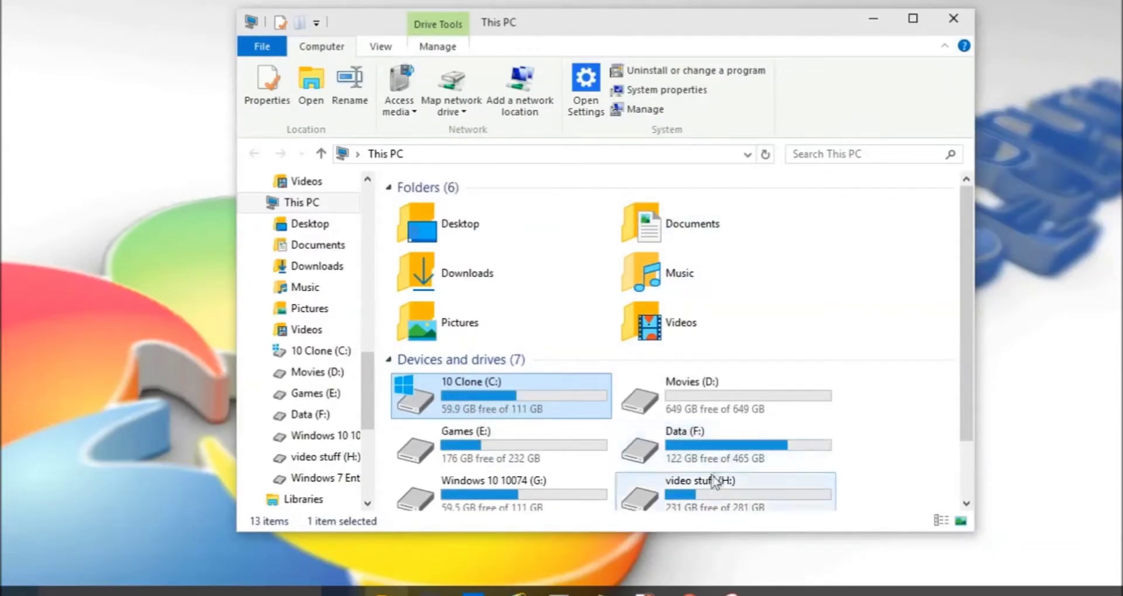
scroll(522, 481, down, 2)
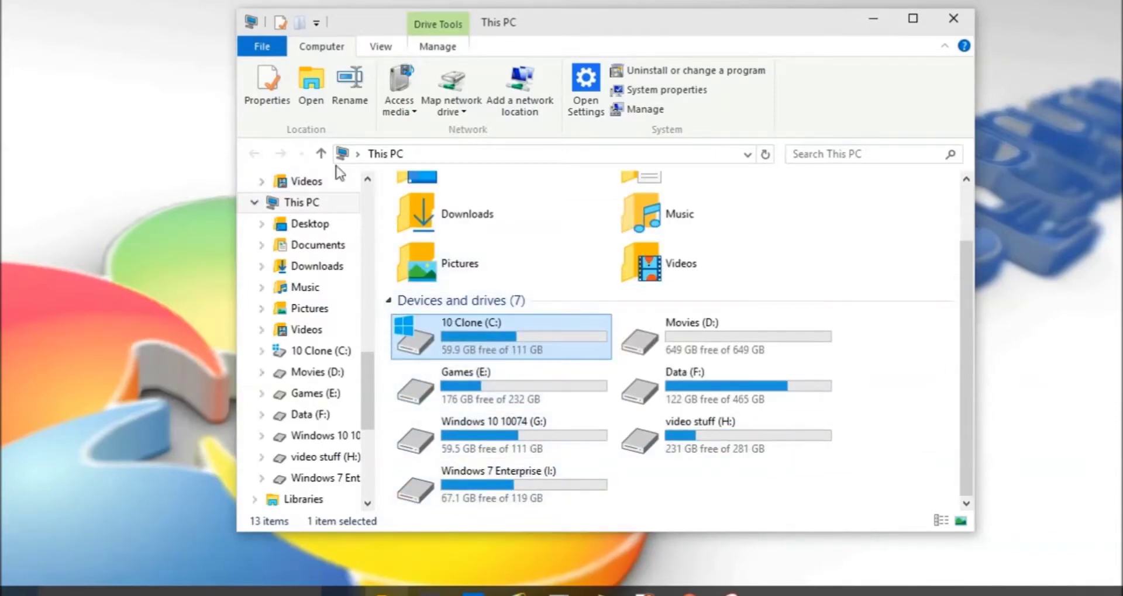
click(321, 154)
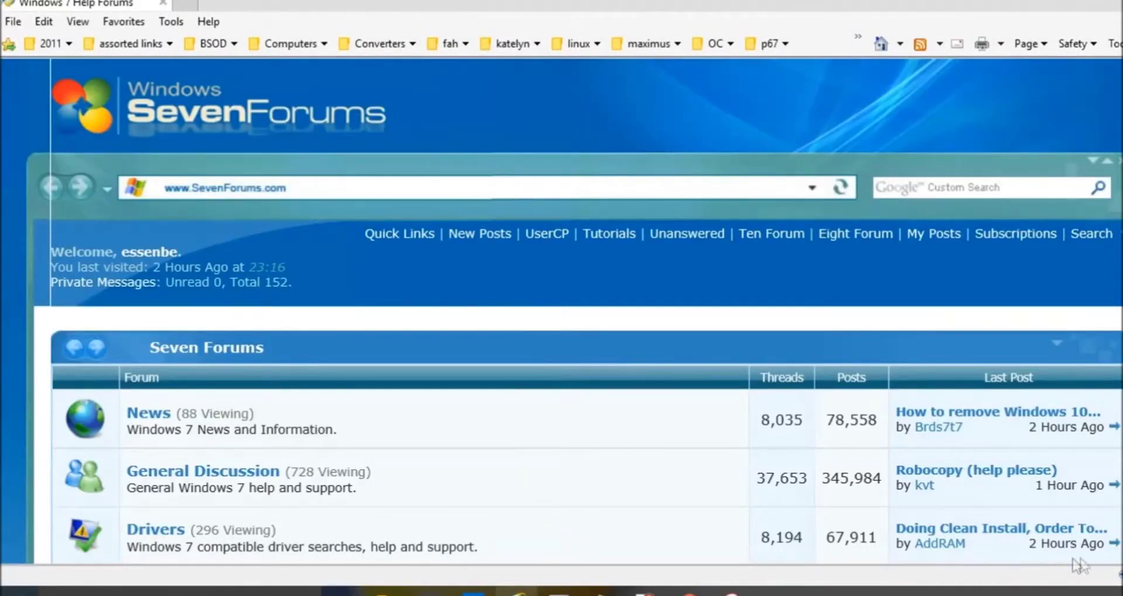
Zoom the Seven Forums page in, then reset it to 100% from the status-bar zoom list
key(ctrl+plus)
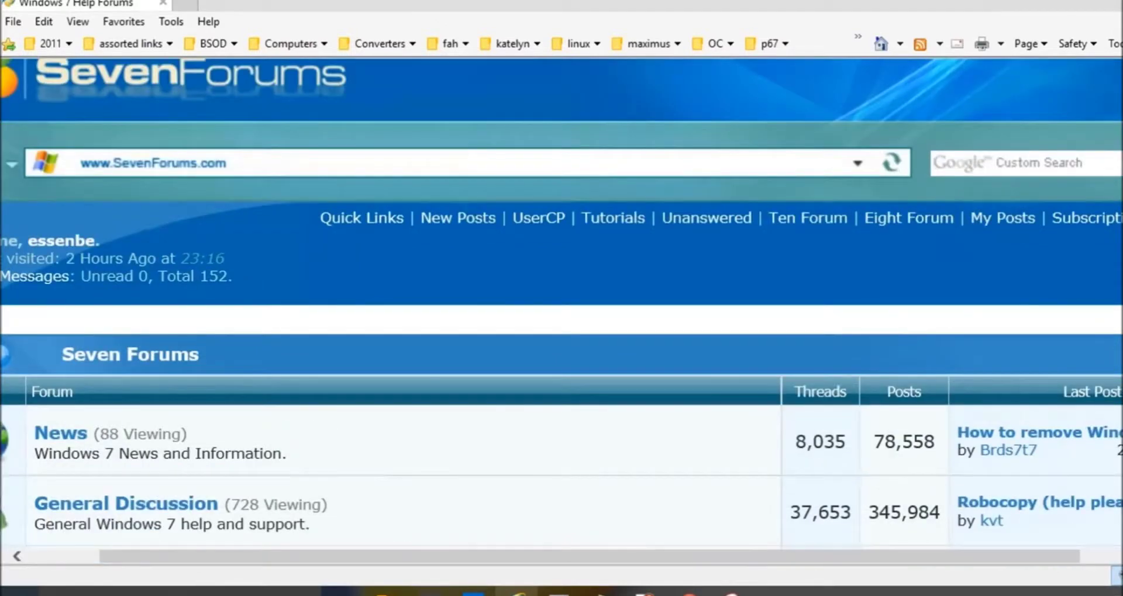
click(1117, 576)
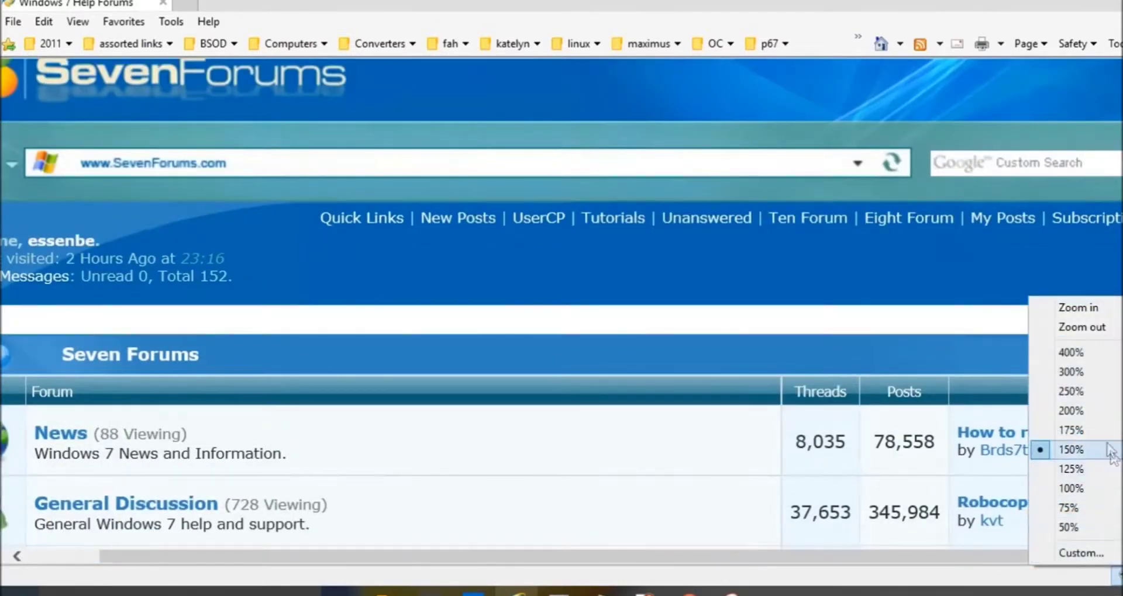
click(1080, 490)
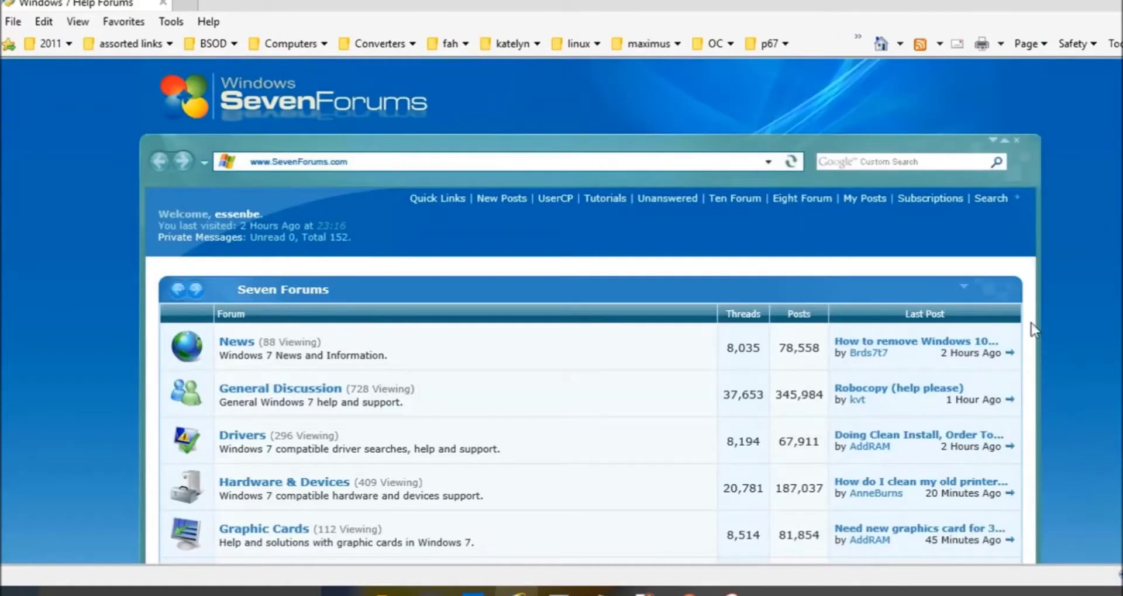
scroll(1082, 160, down, 1)
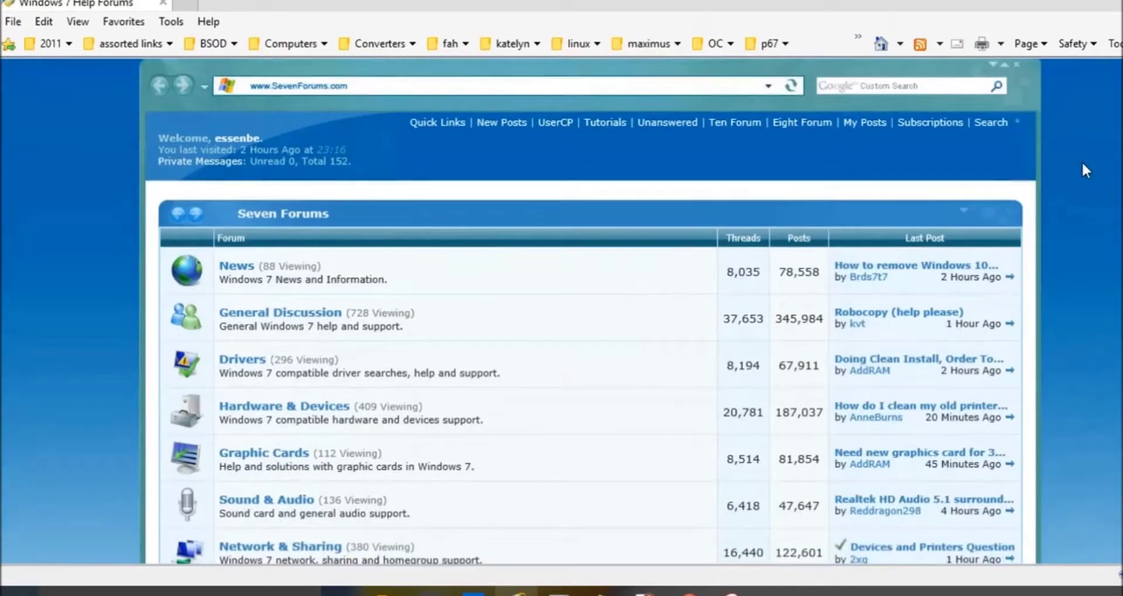
scroll(1082, 160, up, 1)
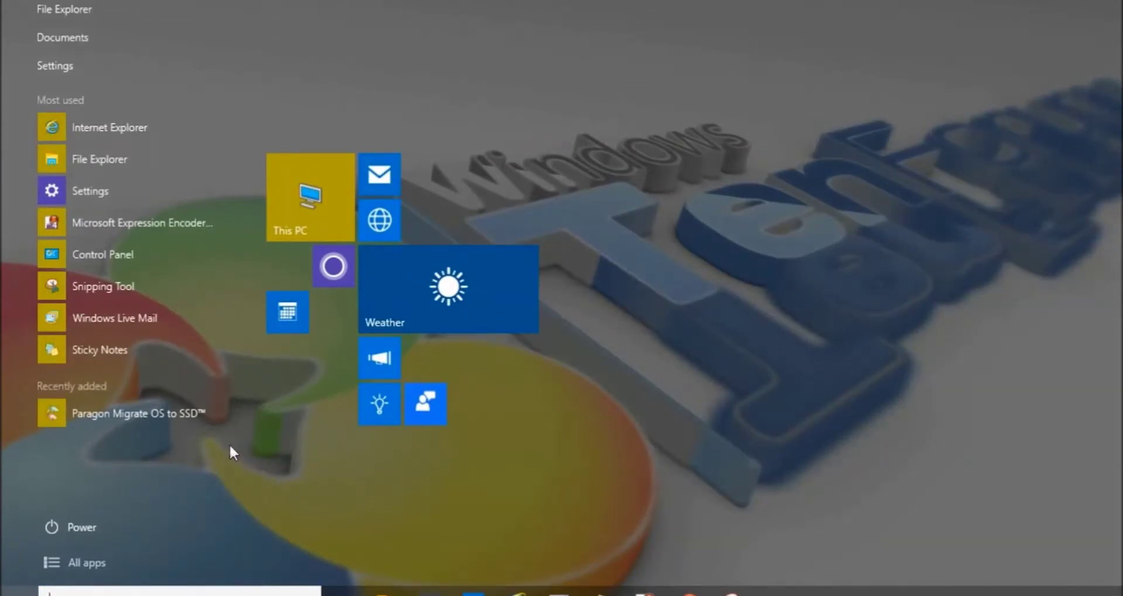
Browse from This PC into the Pictures folder, then close the Pictures window
click(318, 169)
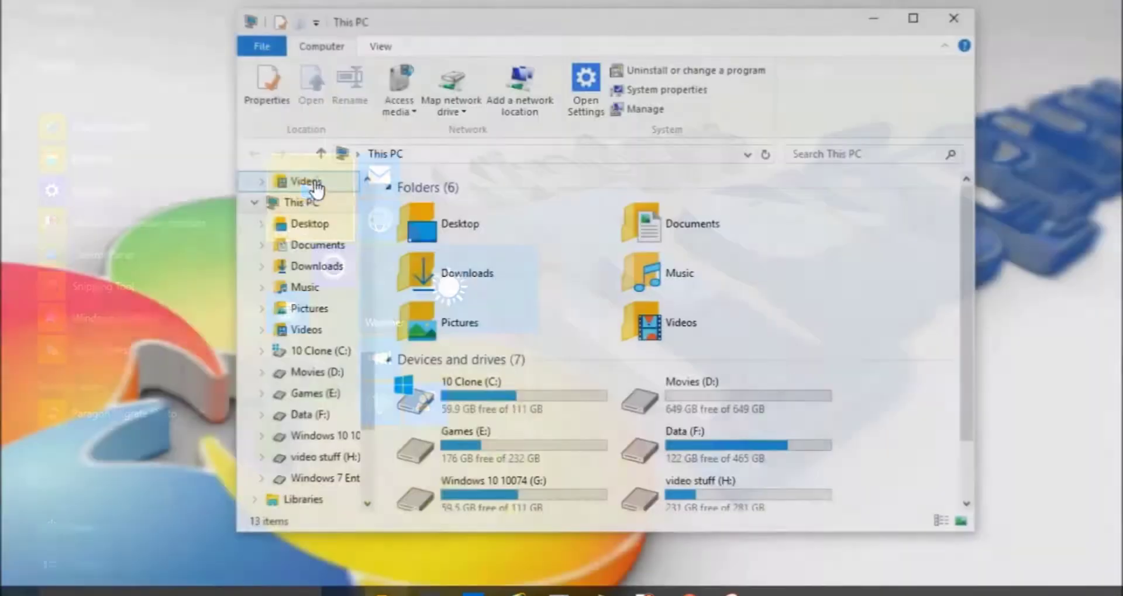
double_click(446, 312)
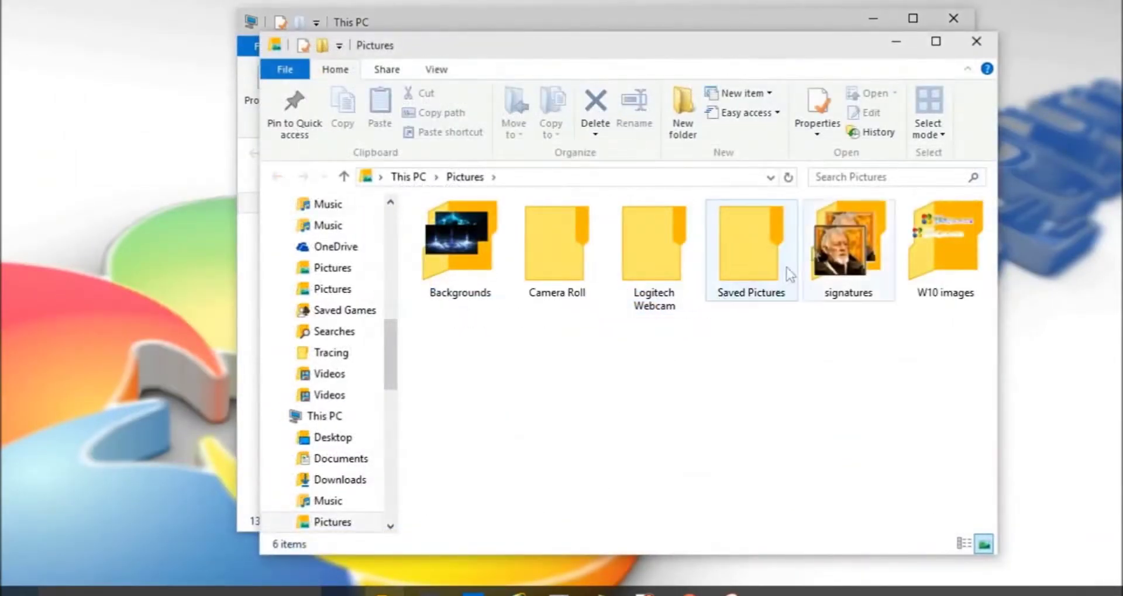
click(972, 39)
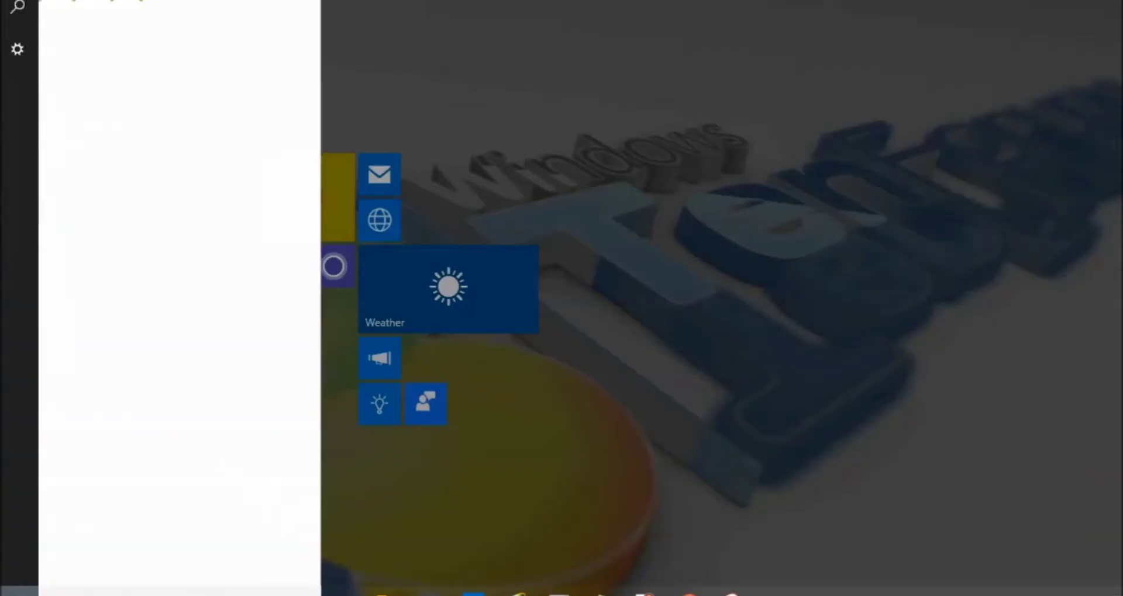
Launch Command Prompt as administrator and approve the UAC prompt
text(cm)
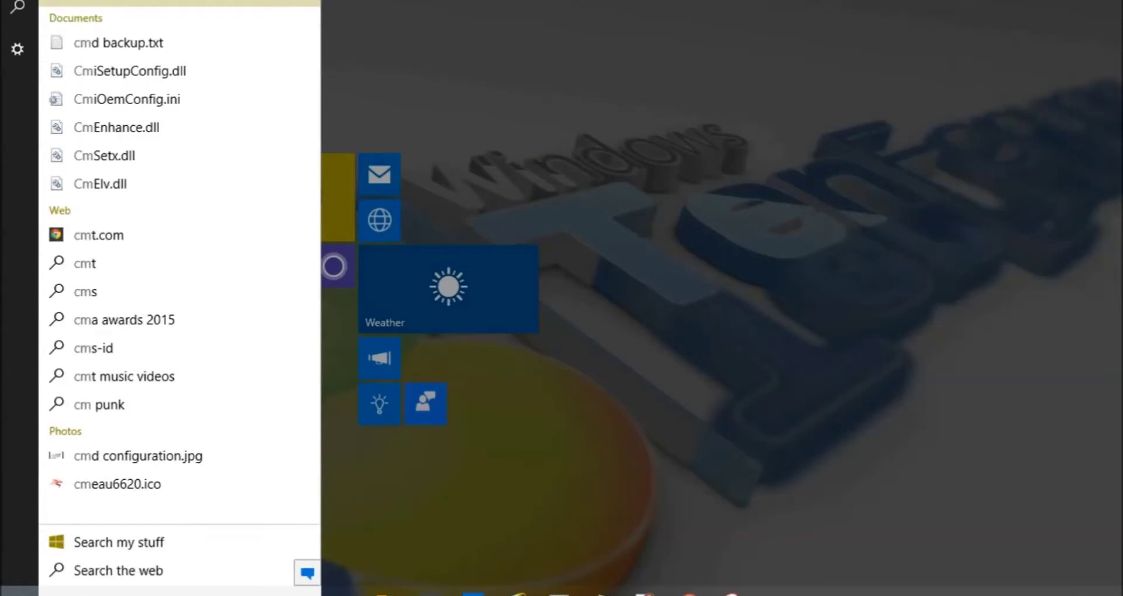
text(d)
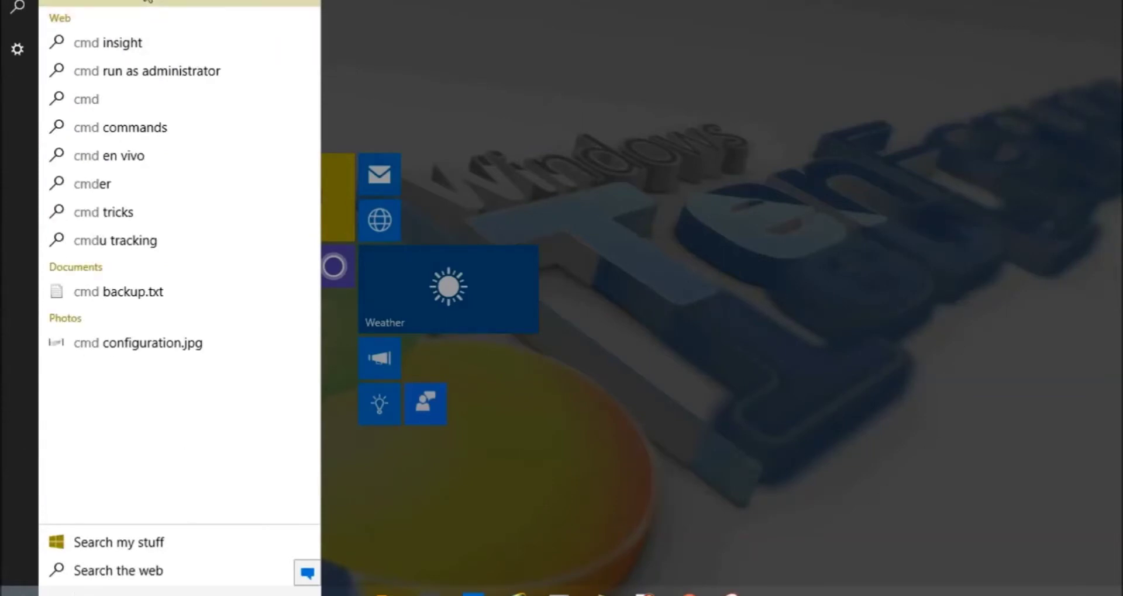
right_click(148, 5)
click(151, 7)
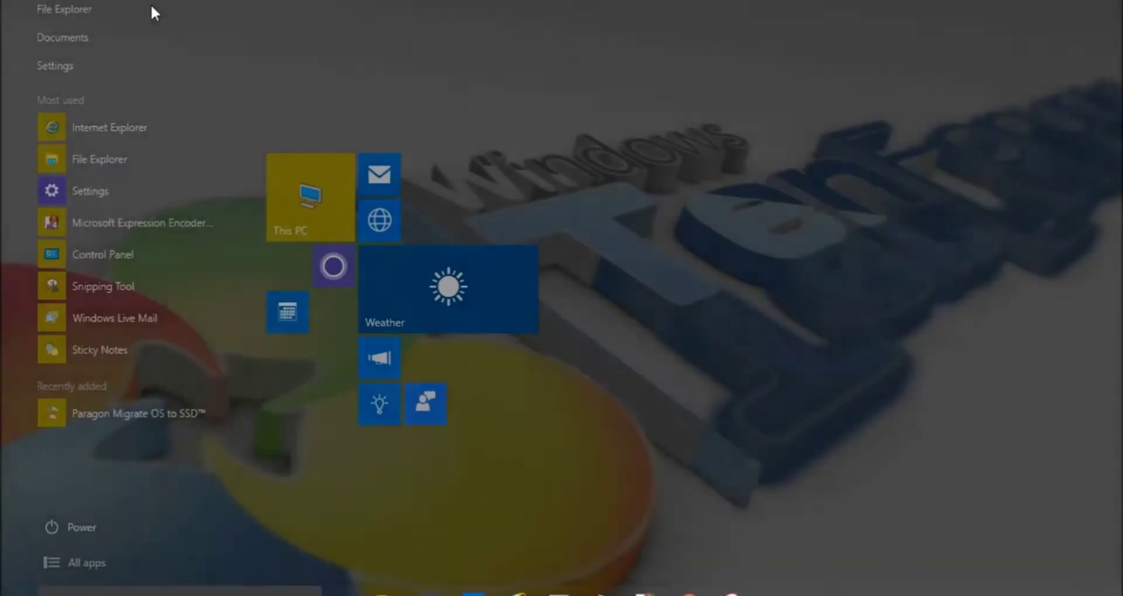
click(648, 293)
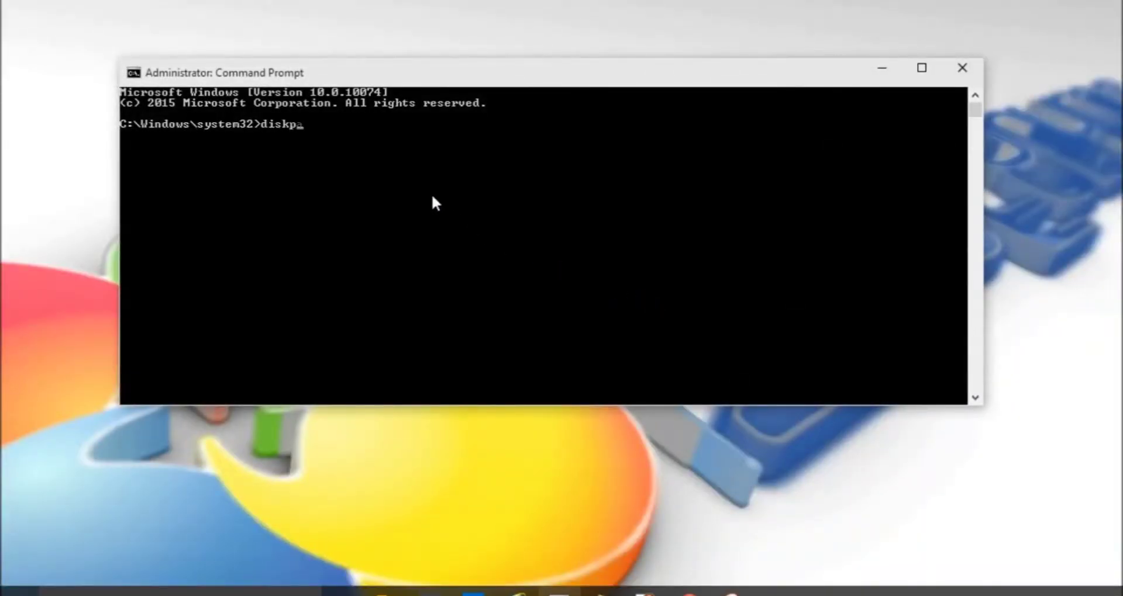
Start diskpart and run 'list disk', showing Disk 0 through Disk 5
text(rt)
key(Return)
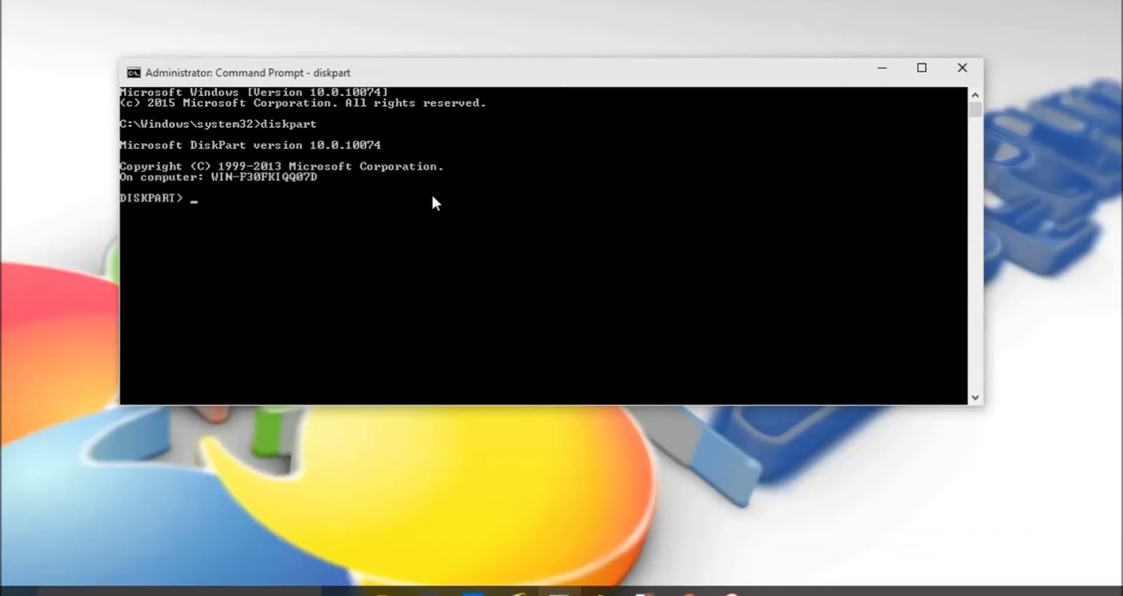
text(li)
text(st di)
text(sk)
key(Return)
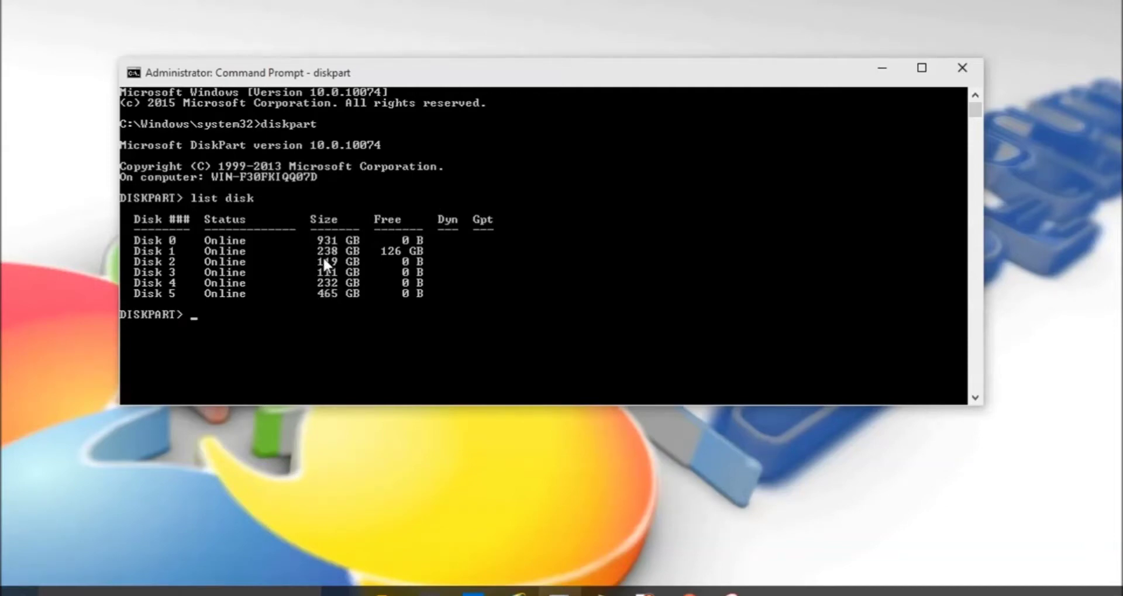
Select disk 1, list its partitions, and select the 111 GB Partition 1 at 1024 KB offset
click(156, 245)
text(elect disk )
text(1)
key(Return)
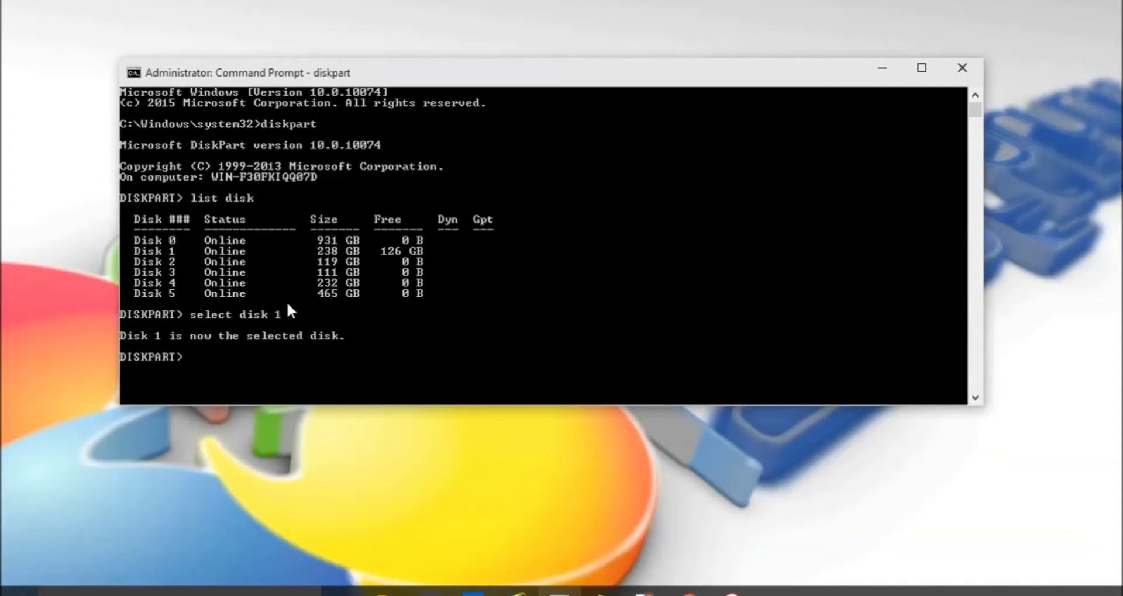
text(list pa)
text(rtition)
key(Return)
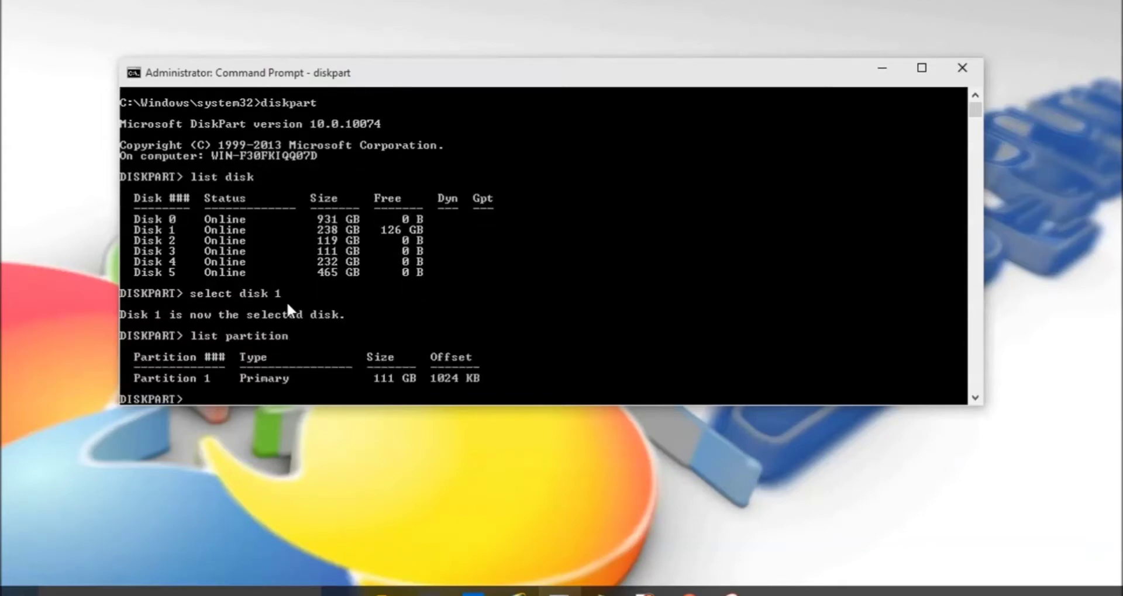
text(s)
text(elec)
text(t partition 1)
key(Return)
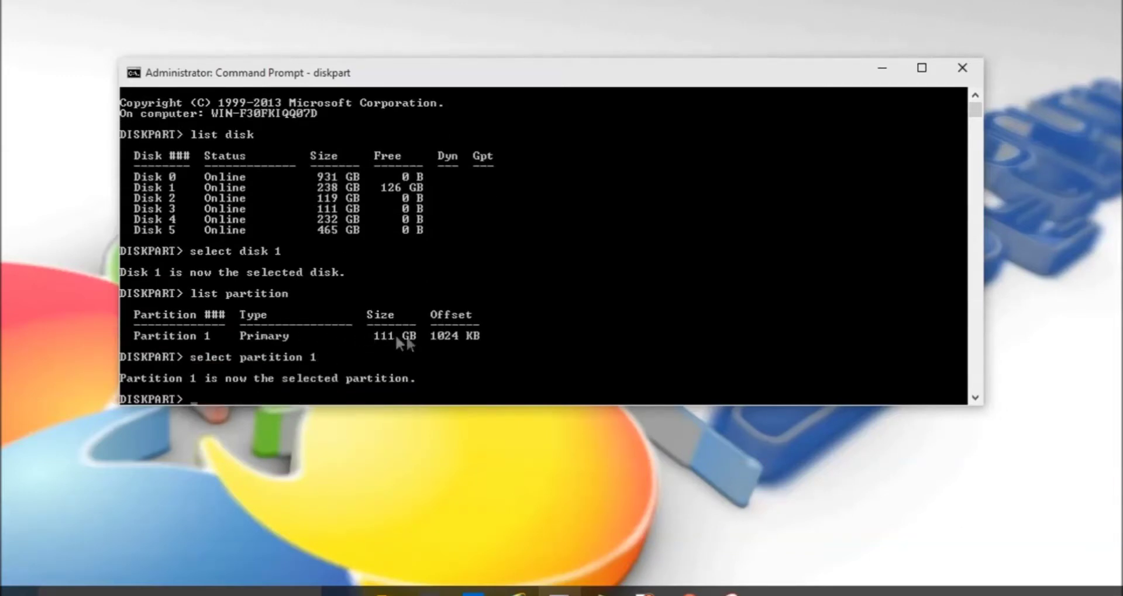